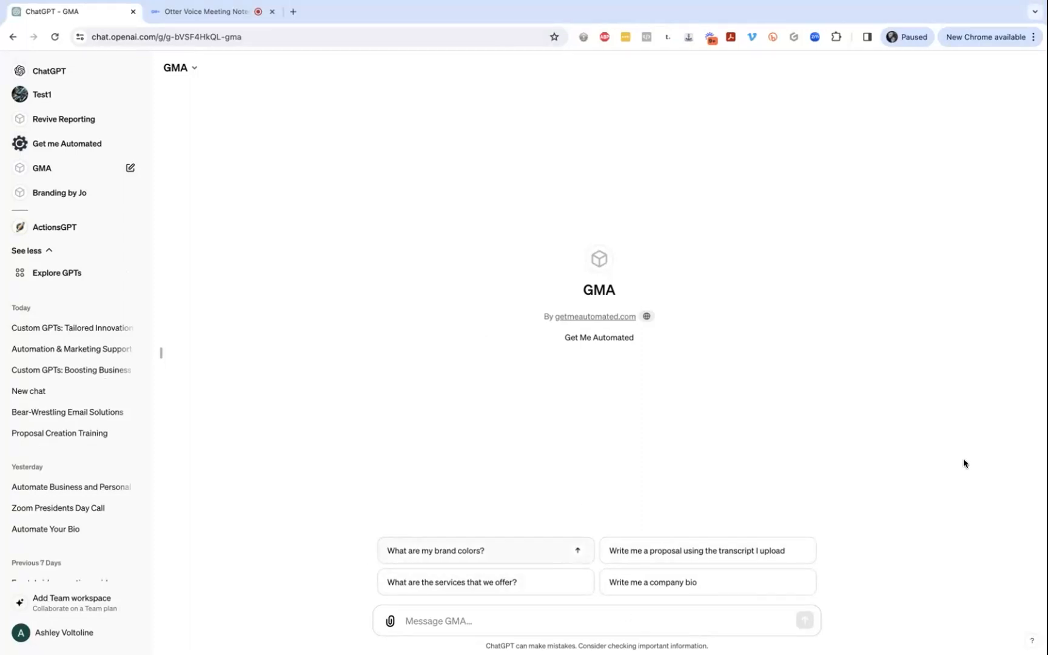
# - Have the GMA GPT write a company bio, stop its response, and ask it to "condense that to 300 words"
pyautogui.click(668, 582)
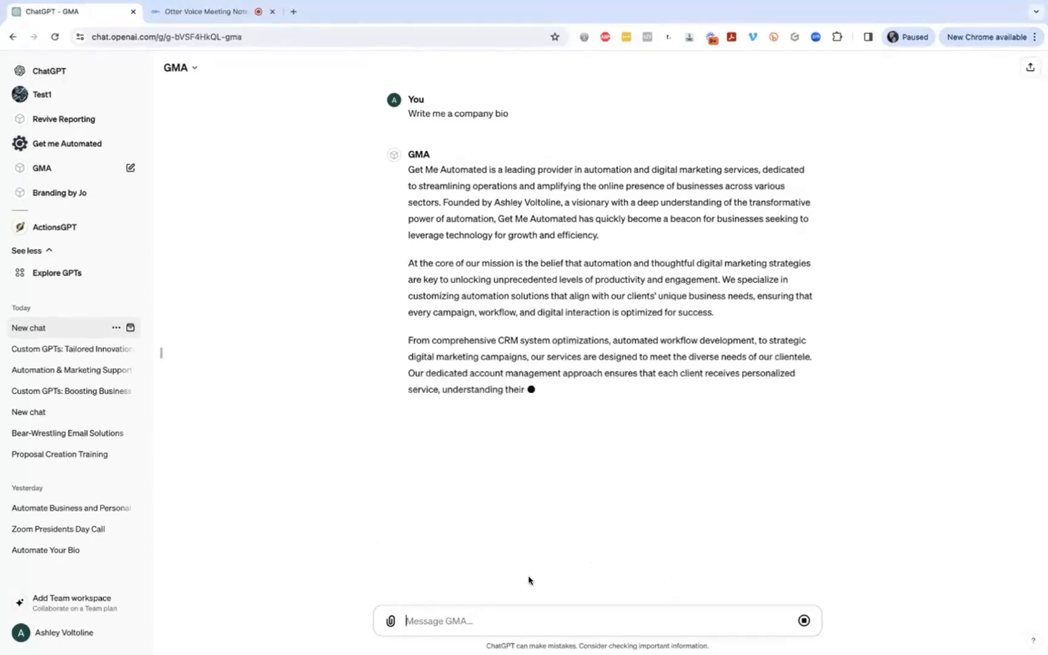
pyautogui.click(803, 621)
pyautogui.click(723, 618)
pyautogui.write('cond')
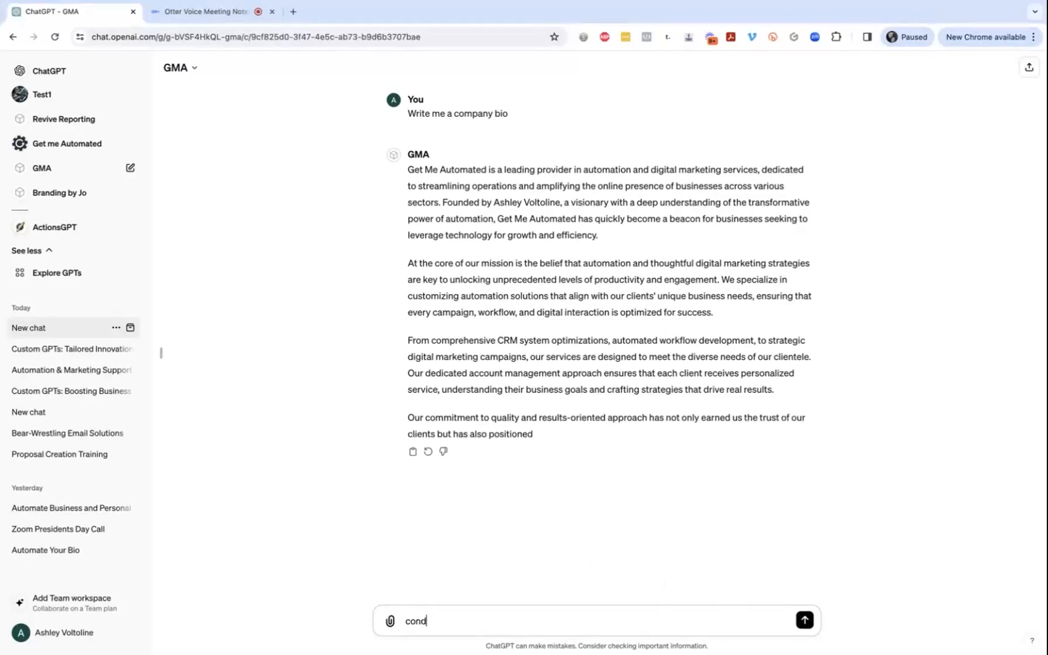
pyautogui.write('ense that to 300 words')
pyautogui.press('Return')
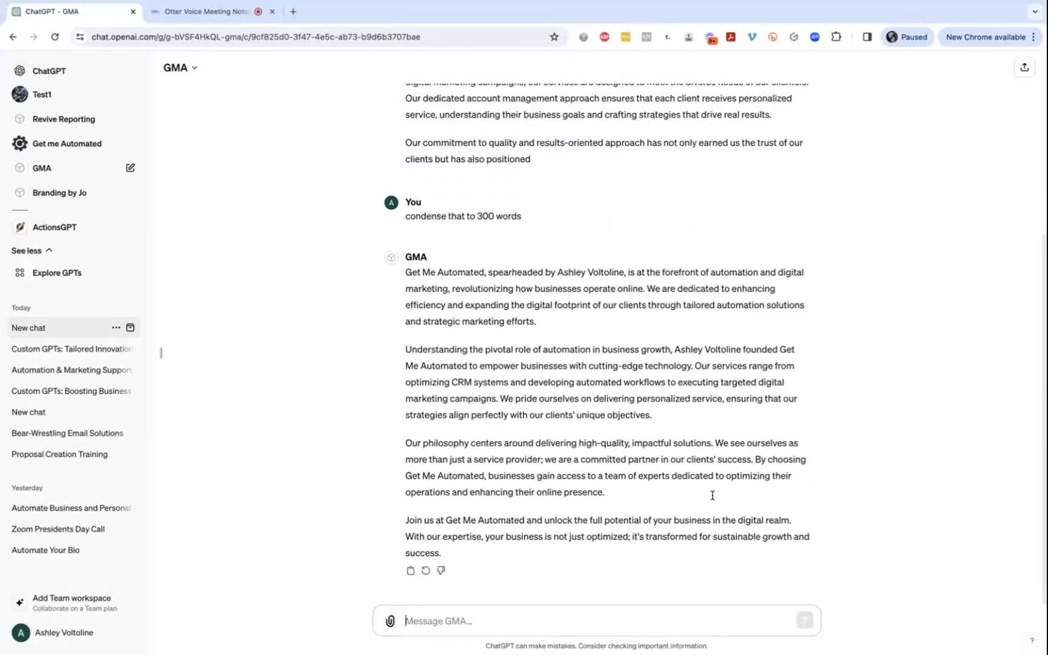
pyautogui.click(187, 66)
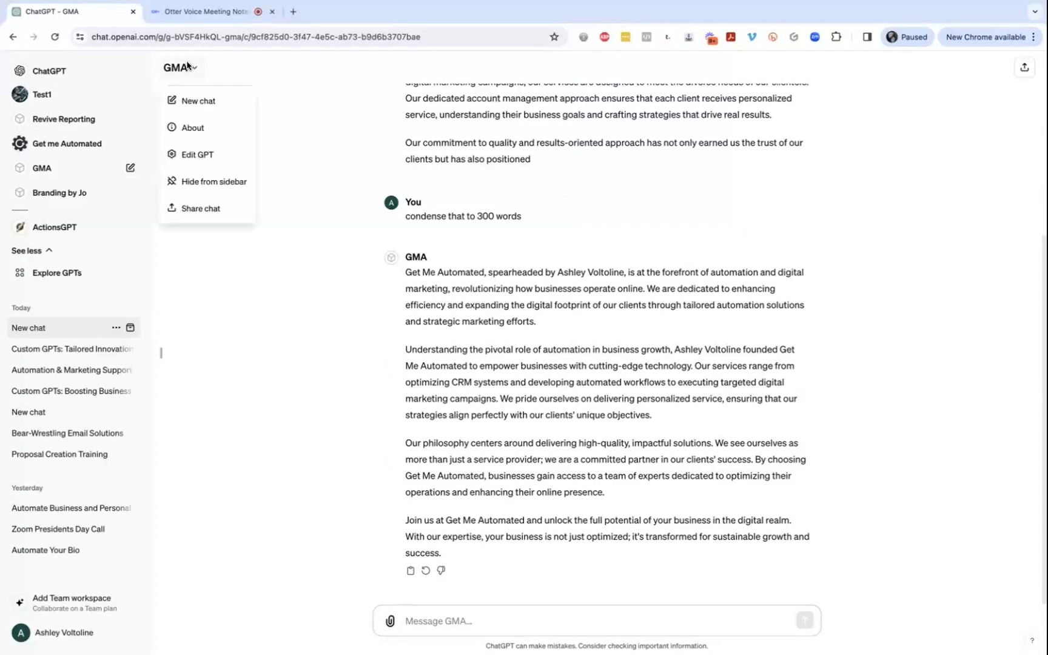
pyautogui.click(199, 155)
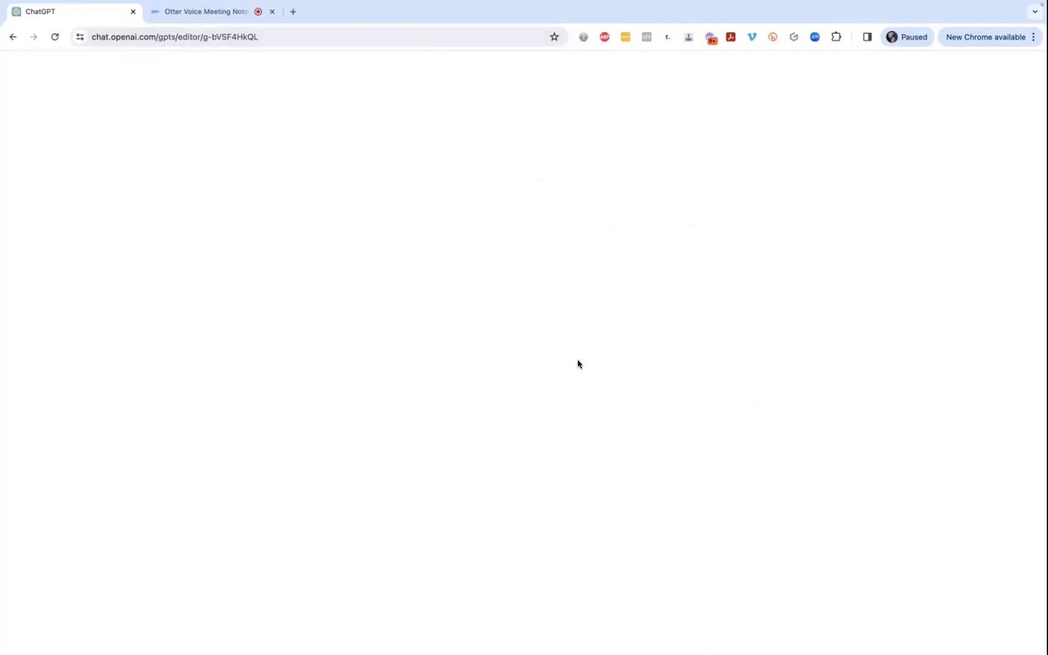
pyautogui.click(11, 38)
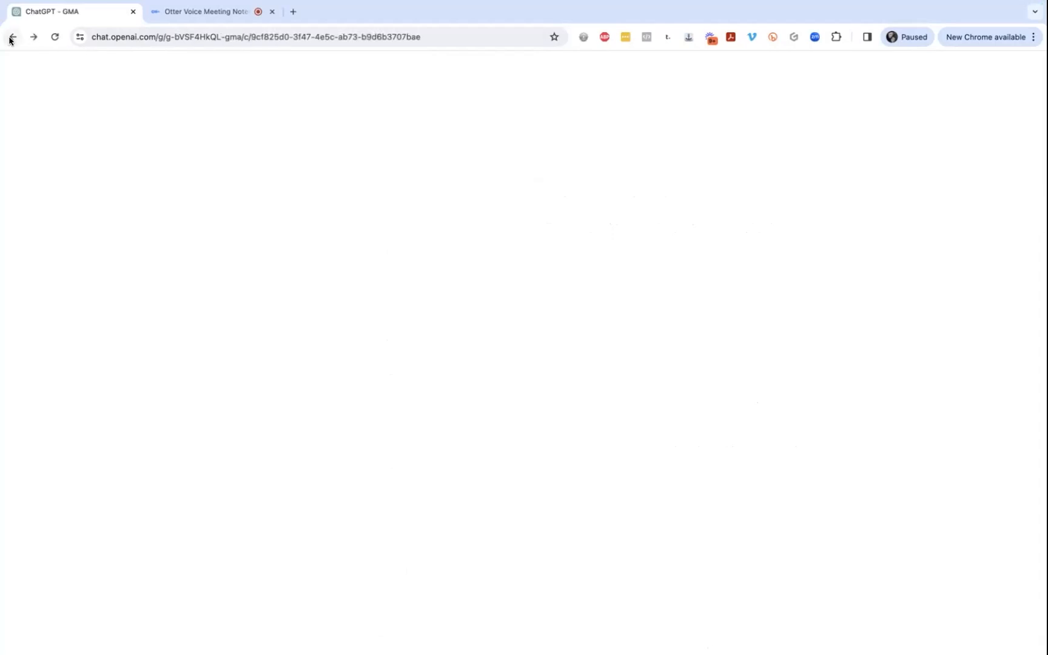
pyautogui.click(12, 38)
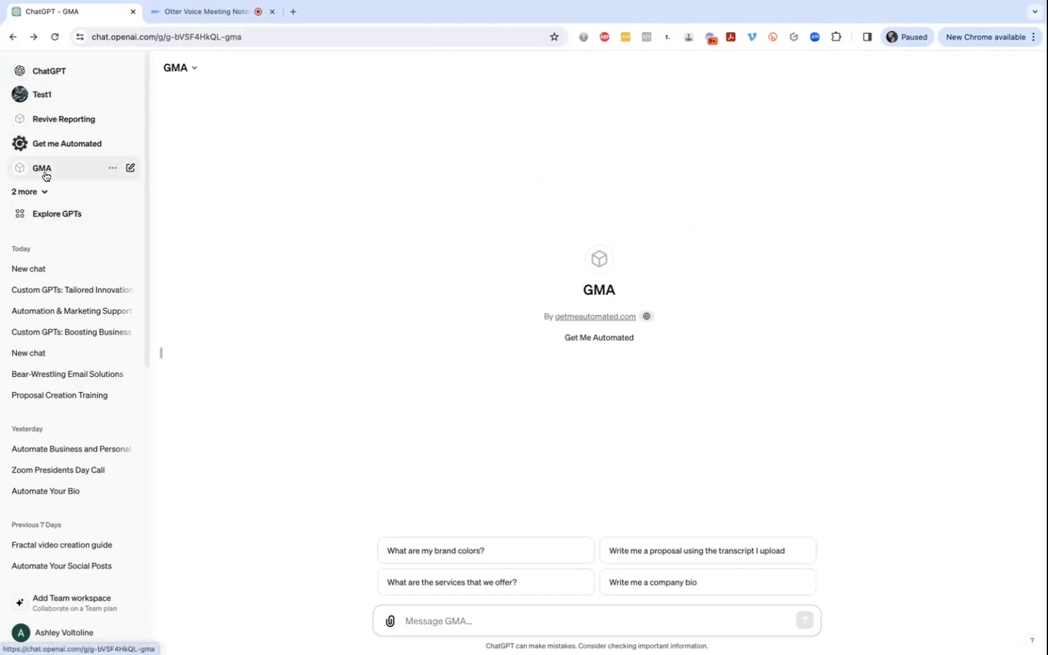
pyautogui.click(57, 38)
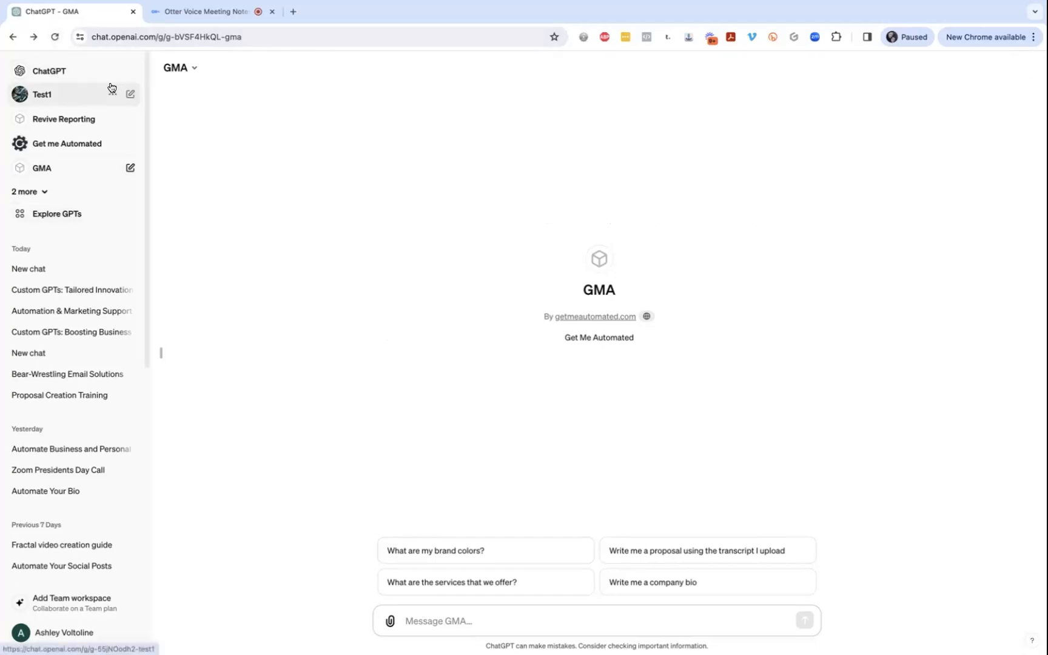
# - Start a new custom GPT named "Test" with the description "Used for branding of Test Business"
pyautogui.click(63, 214)
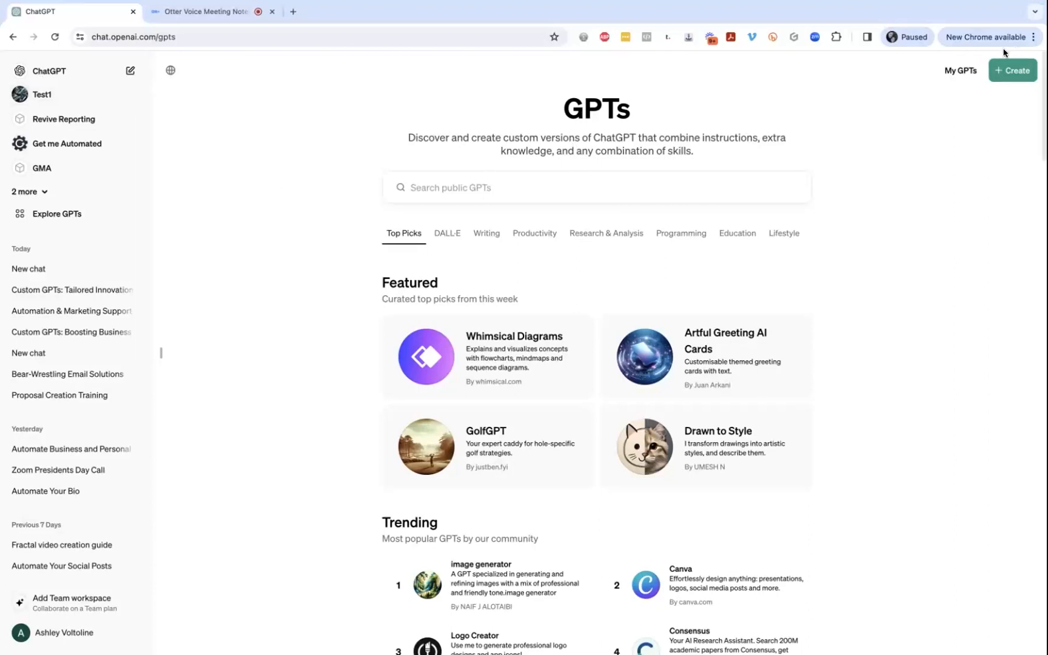
pyautogui.click(1012, 71)
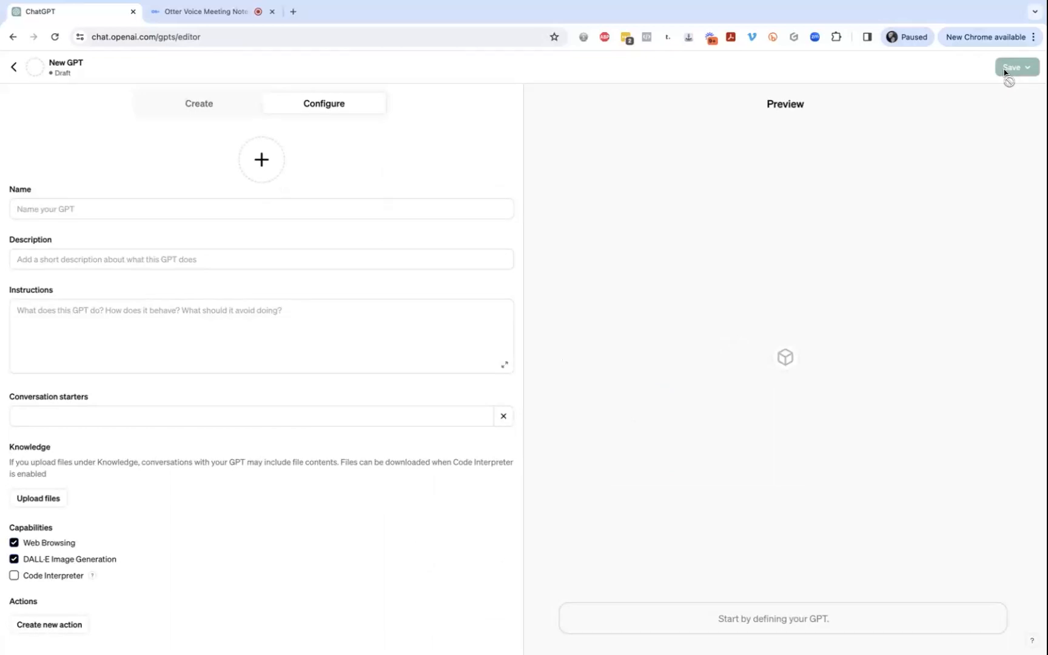
pyautogui.click(108, 210)
pyautogui.write('Test')
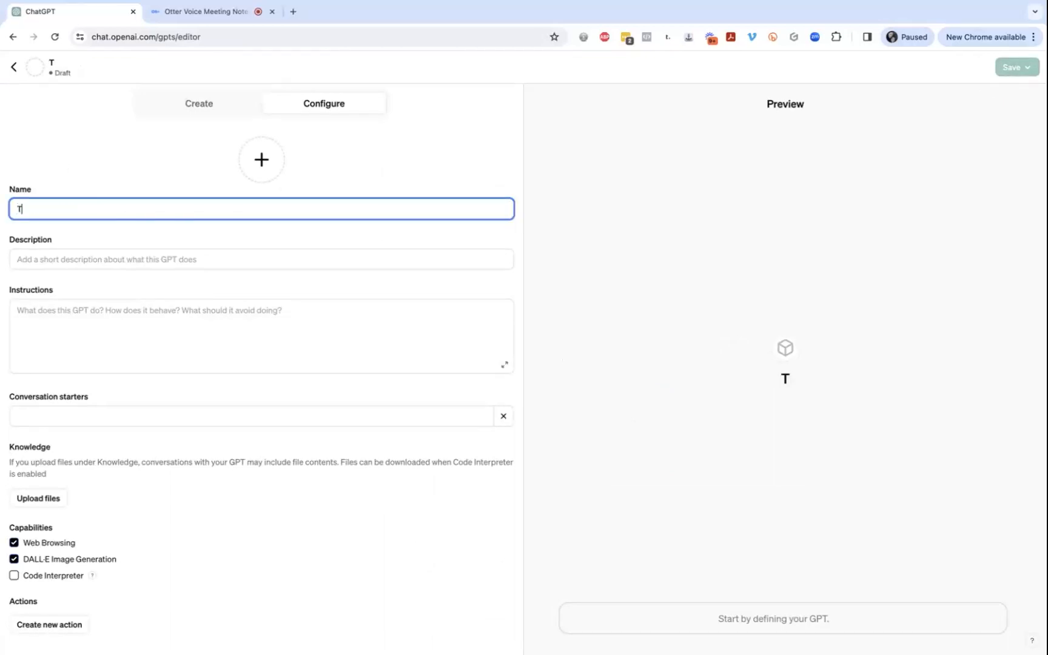
pyautogui.click(114, 259)
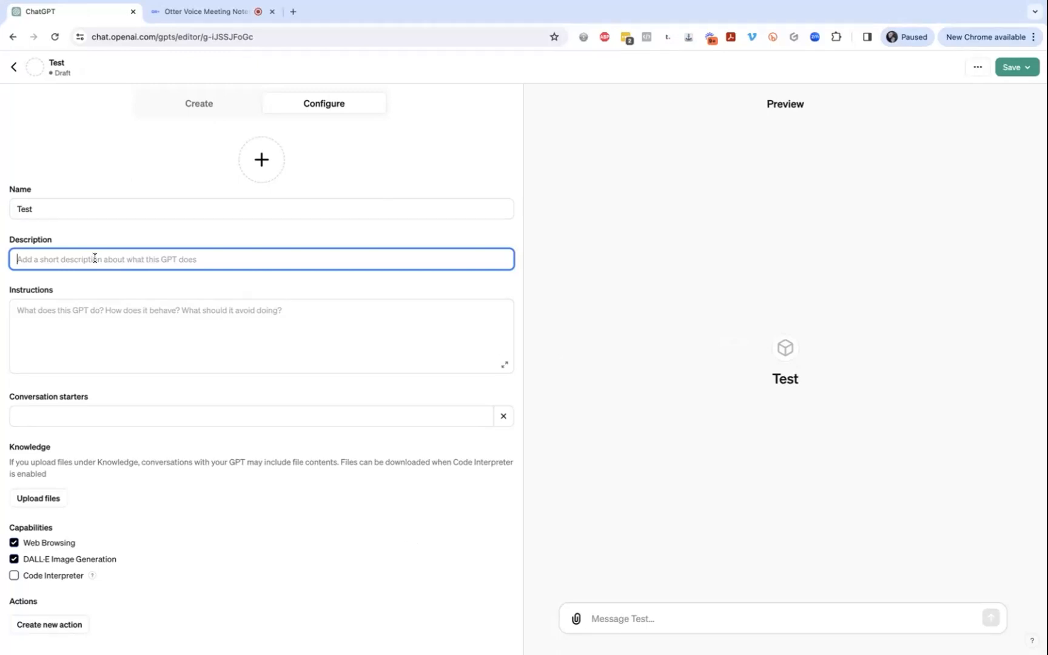
pyautogui.write('Us')
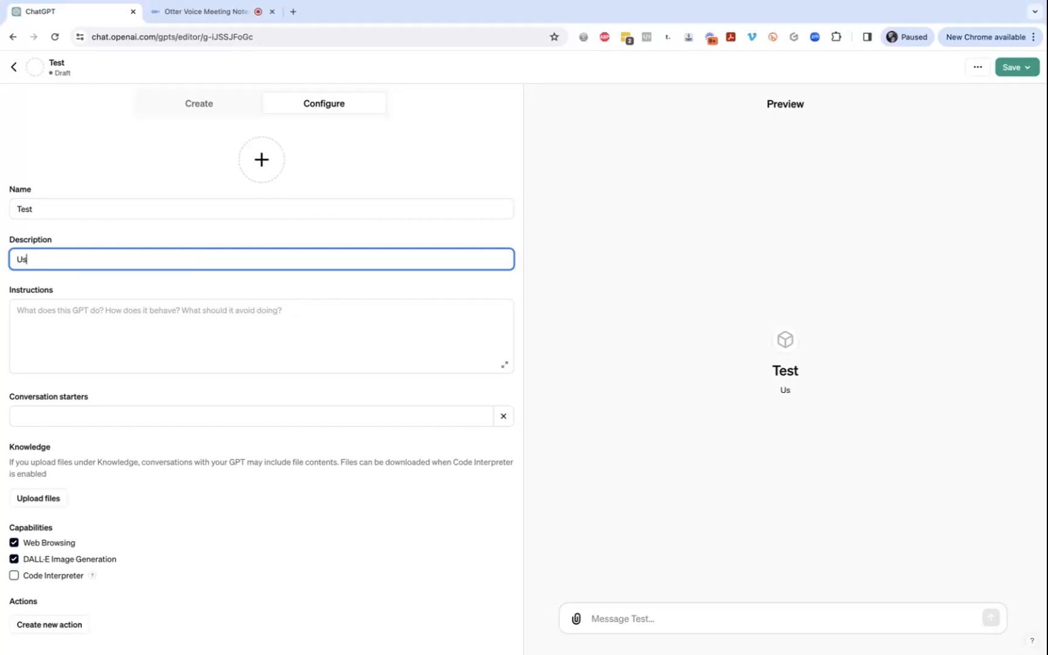
pyautogui.write('ed for branding of Test Business')
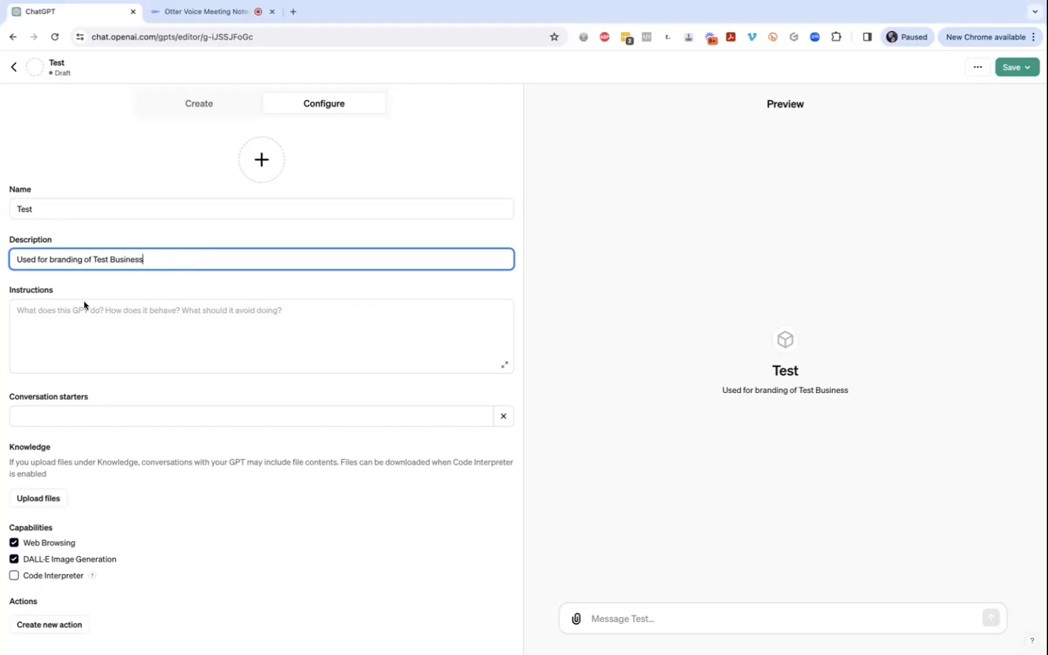
# - Enter the GPT's instructions as "I am going to use this for branding our social media content."
pyautogui.click(114, 337)
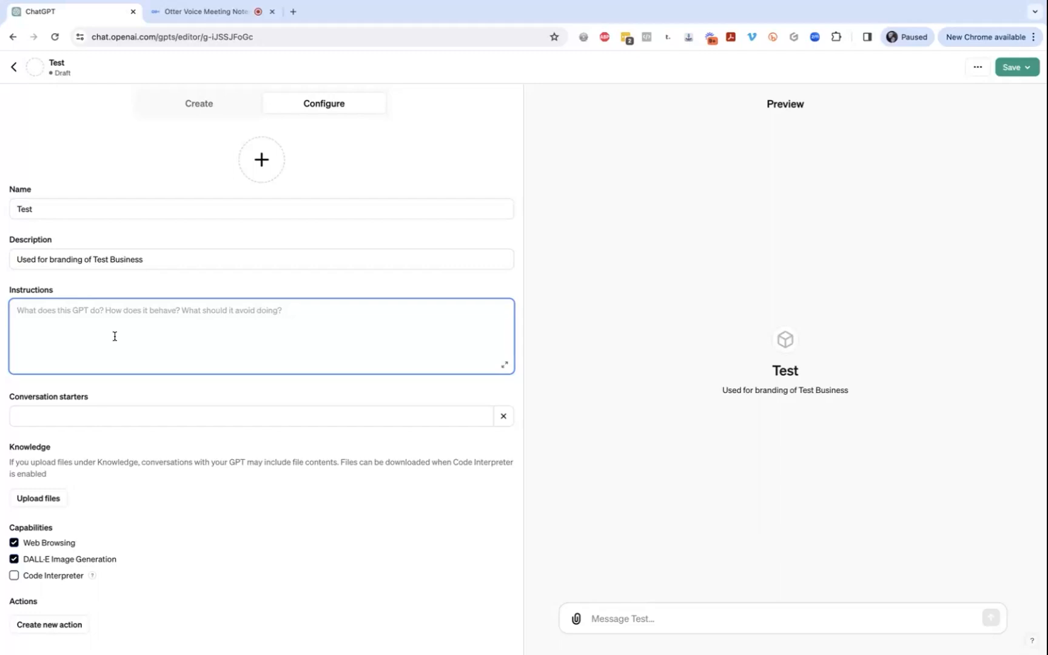
pyautogui.write('I am going to use this f')
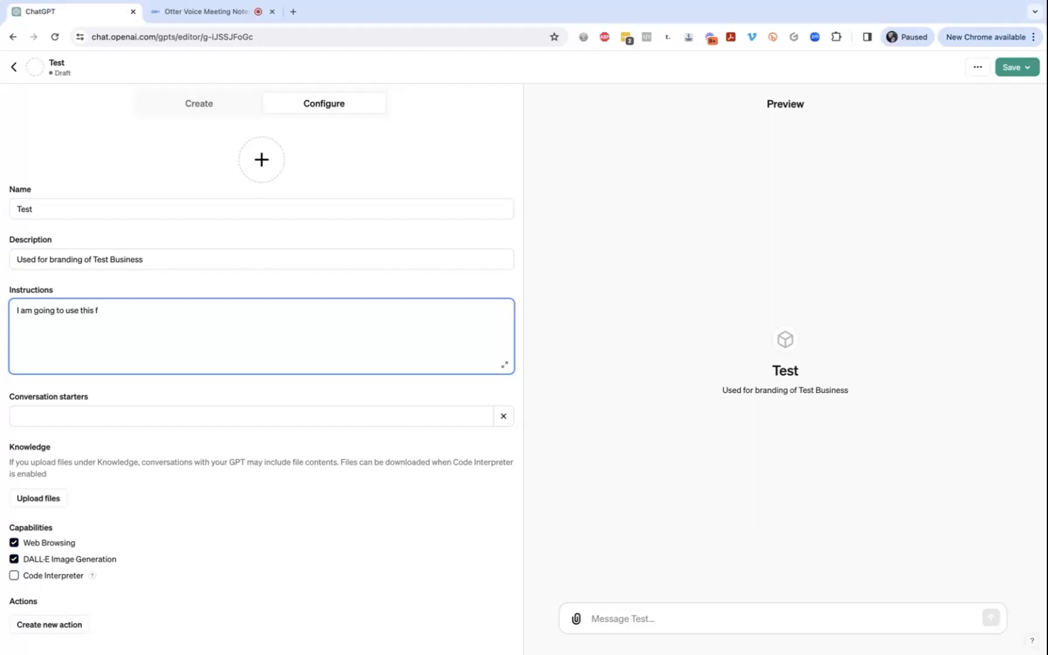
pyautogui.write('or branding our social media c')
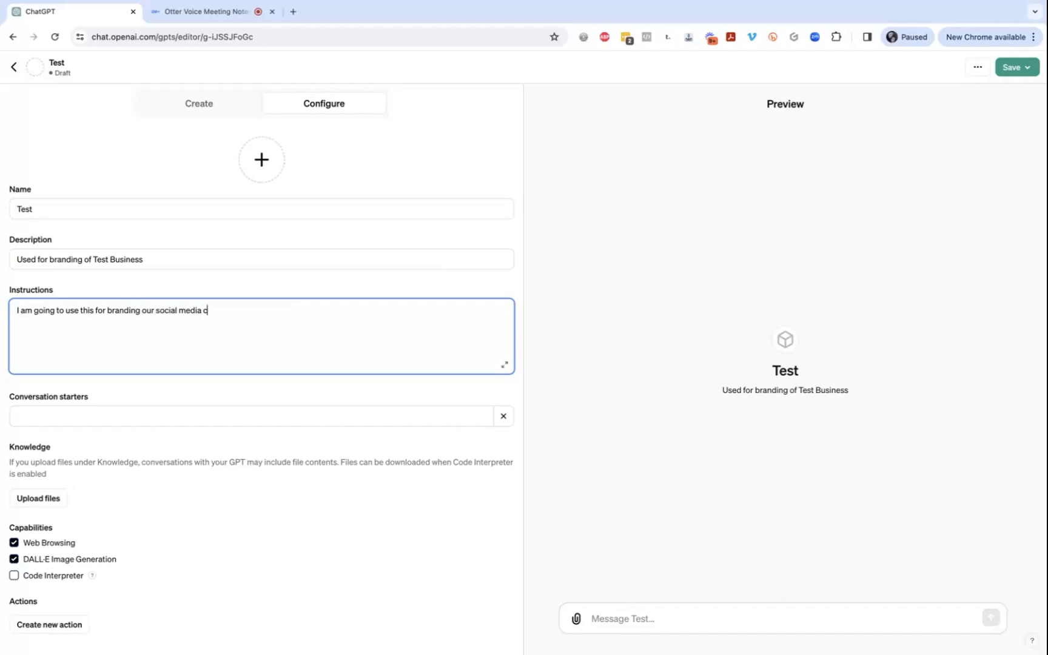
pyautogui.write('ontent.')
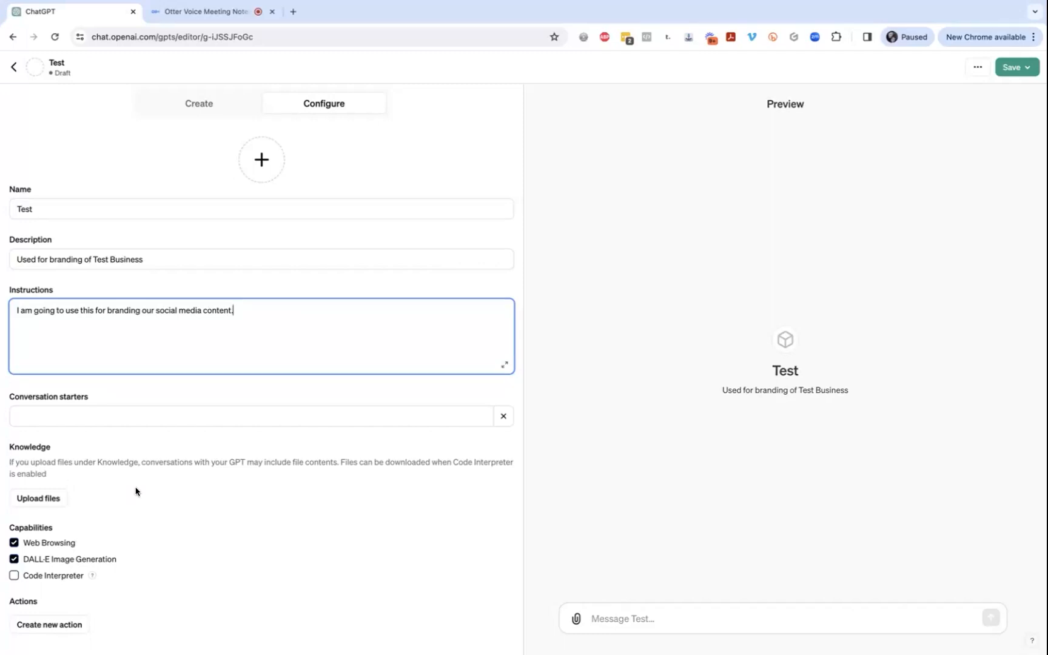
# - Add the first conversation starter "What are my brand colors"
pyautogui.scroll(-1, 134, 491)
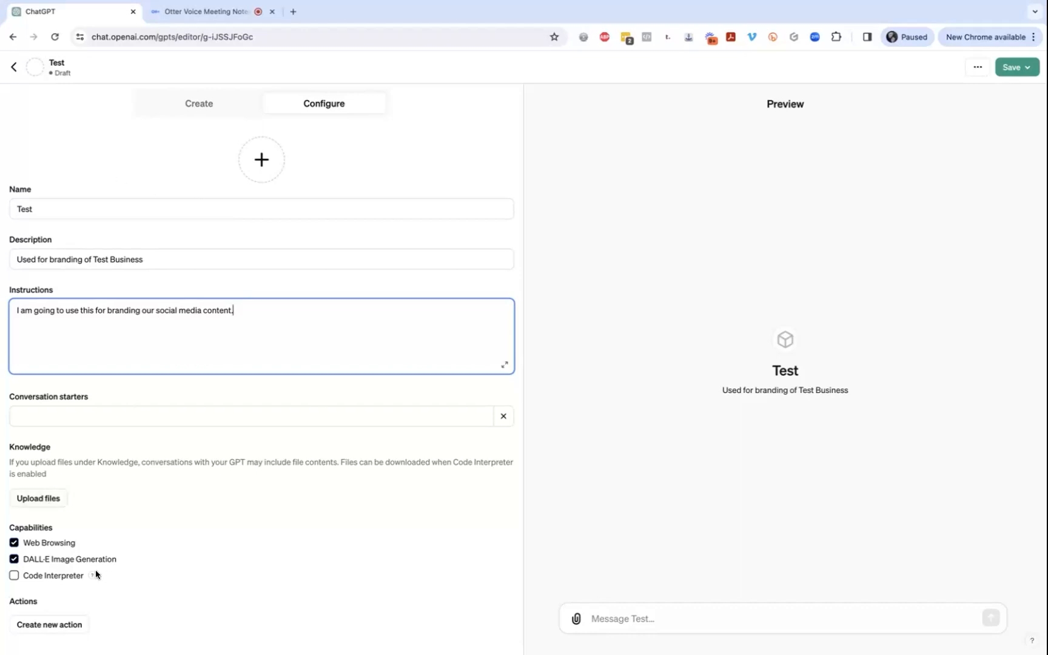
pyautogui.click(131, 413)
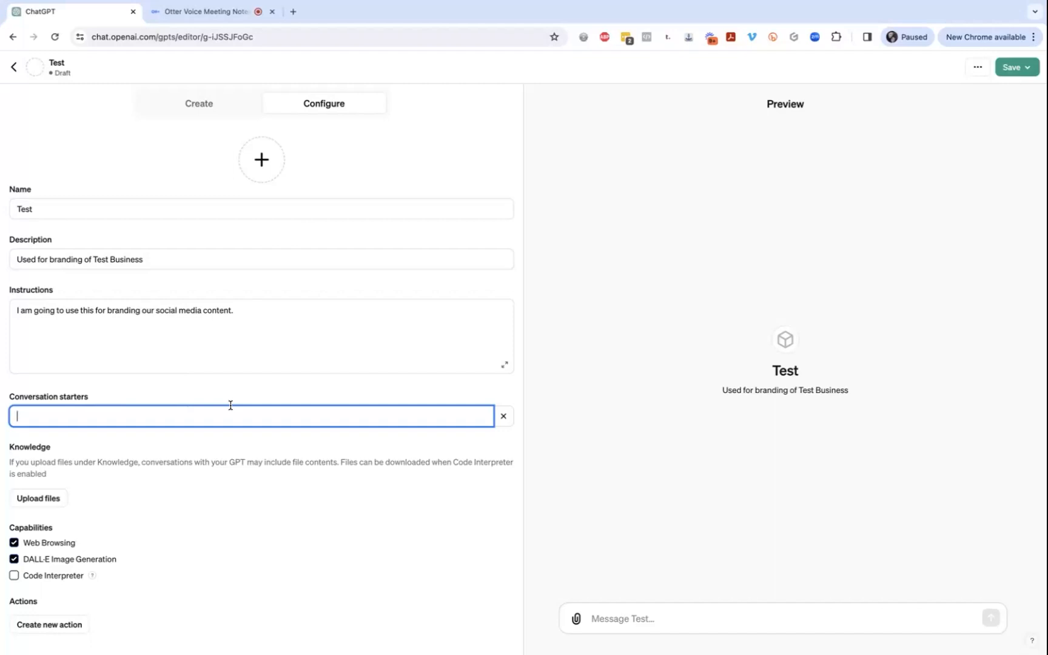
pyautogui.write('What ar')
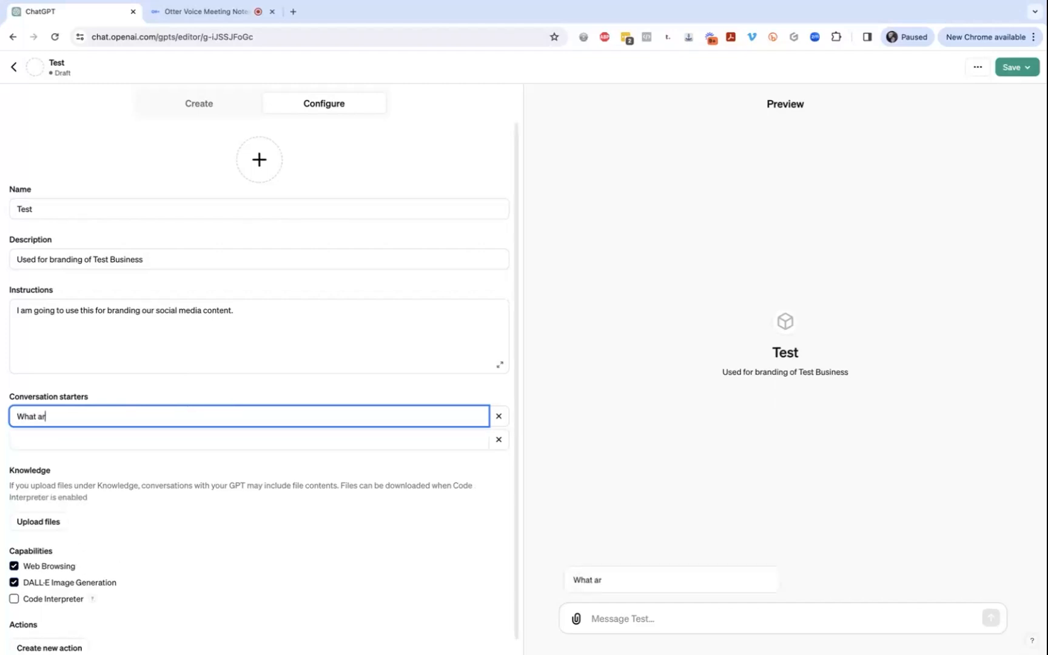
pyautogui.write('e my brand colors')
# - Append a separate paragraph to the instructions reading "My brand colors are #ffffff and #000000"
pyautogui.click(313, 326)
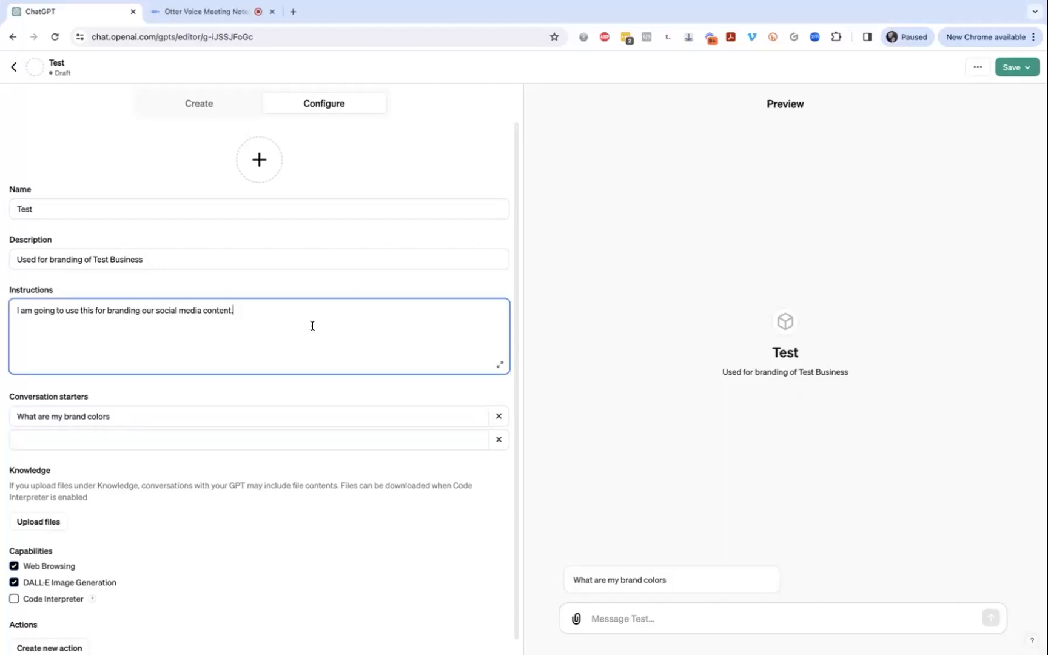
pyautogui.press('Return')
pyautogui.press('Return')
pyautogui.write('My brand colors are #ffffff and #000000')
# - End the brand colors starter with a question mark and add a second starter, "How often do we post on Instagram?"
pyautogui.click(147, 417)
pyautogui.write('?')
pyautogui.click(73, 438)
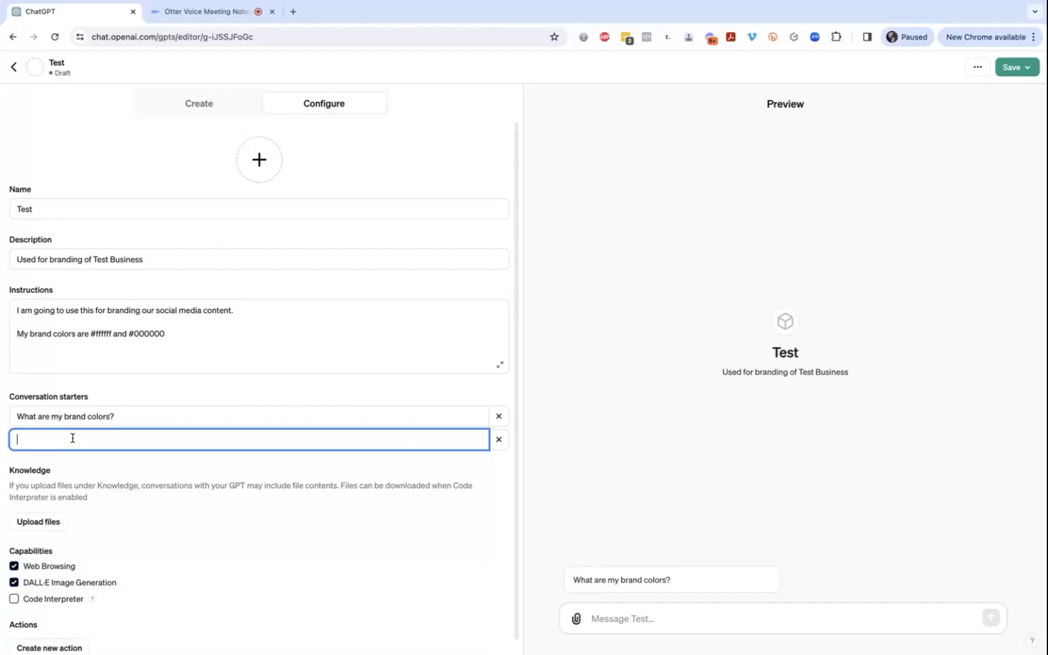
pyautogui.write('HOw o')
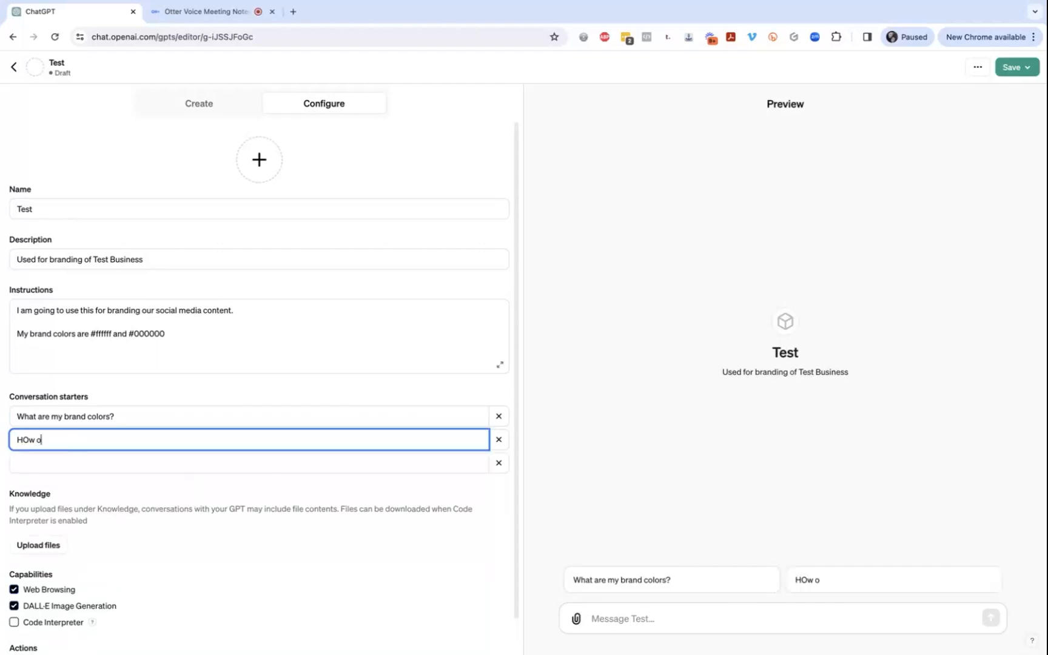
pyautogui.write('ften do we post on Inst')
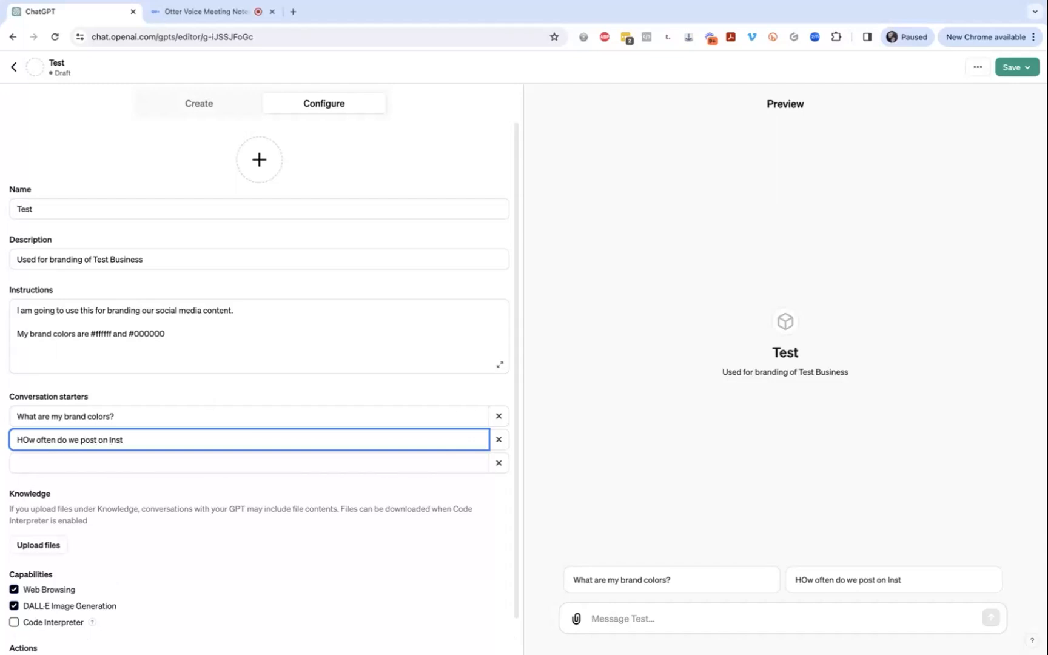
pyautogui.write('agram?')
pyautogui.click(29, 439)
pyautogui.press('BackSpace')
pyautogui.write('o')
# - Add a third conversation starter, "What days and times do we post on LinkedIn?"
pyautogui.click(41, 463)
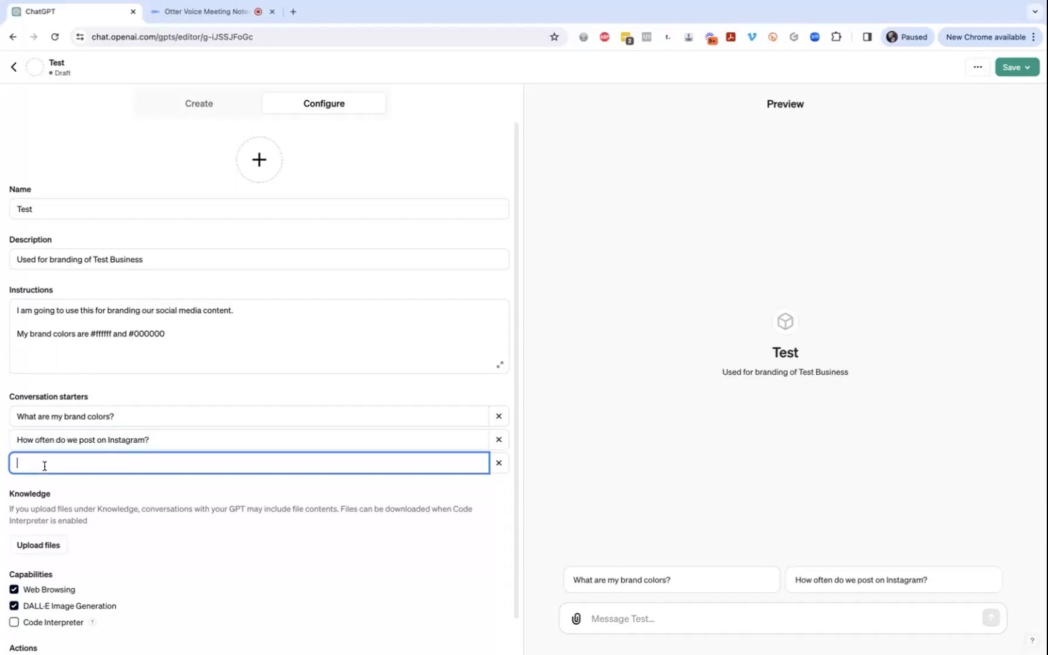
pyautogui.write('What days')
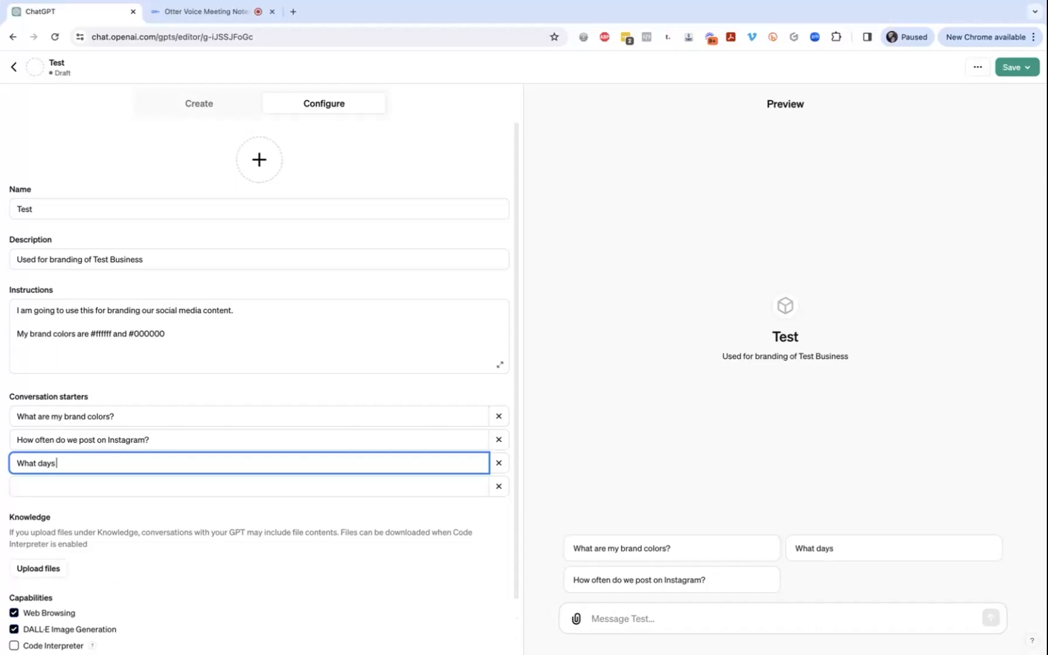
pyautogui.write(' and times do we post')
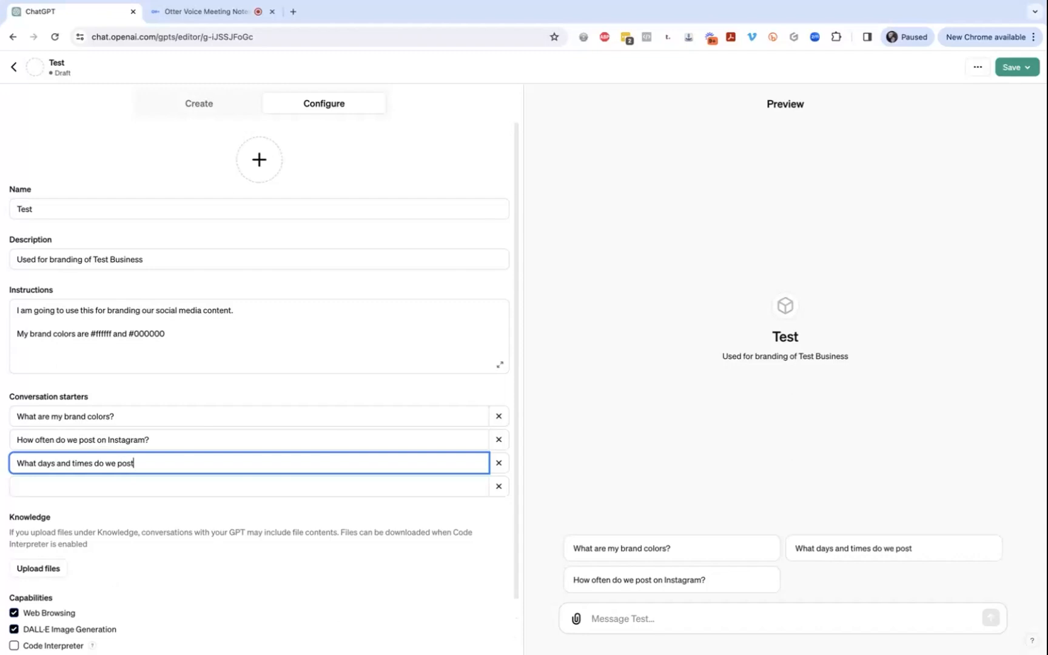
pyautogui.write(' on LinkedIn?')
# - Enable the Code Interpreter capability, and view the new action setup before returning to the GPT's configuration
pyautogui.scroll(-2, 358, 478)
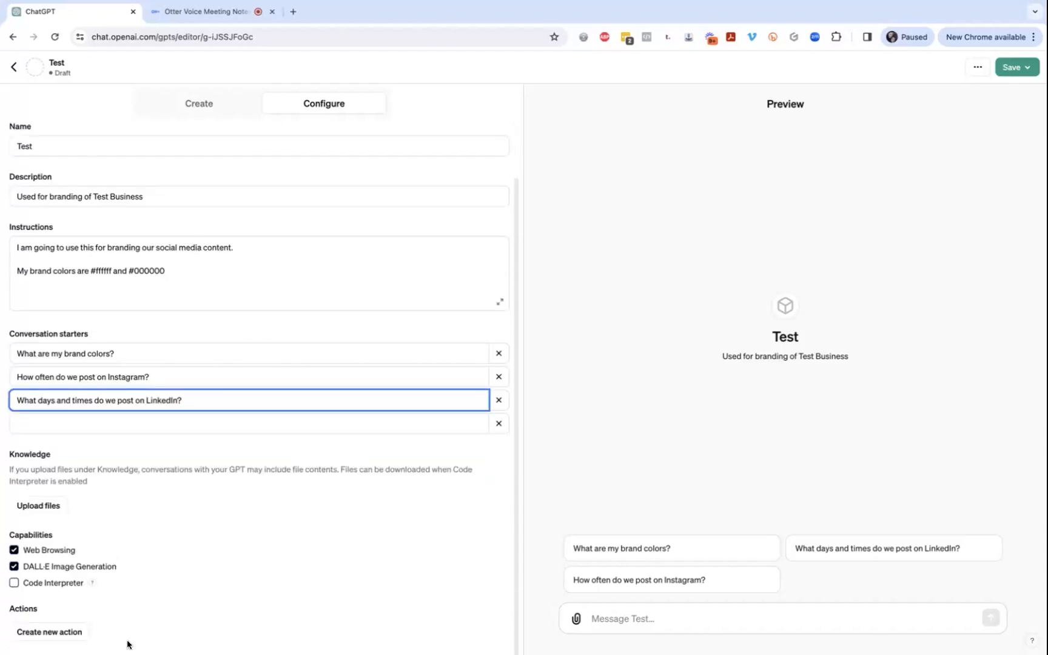
pyautogui.click(15, 585)
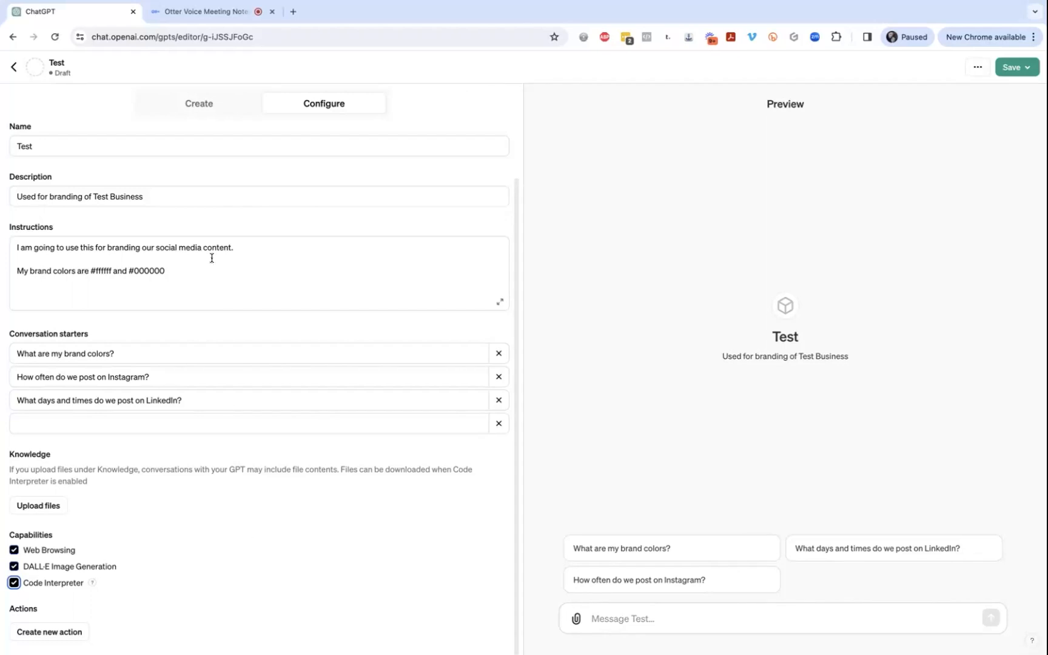
pyautogui.click(53, 634)
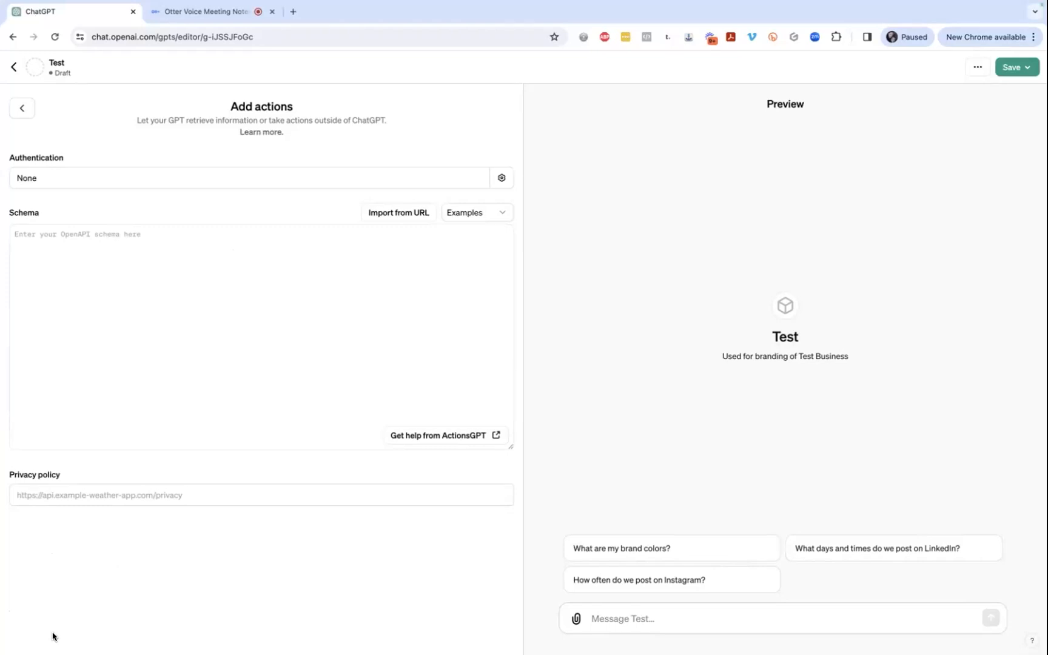
pyautogui.click(22, 110)
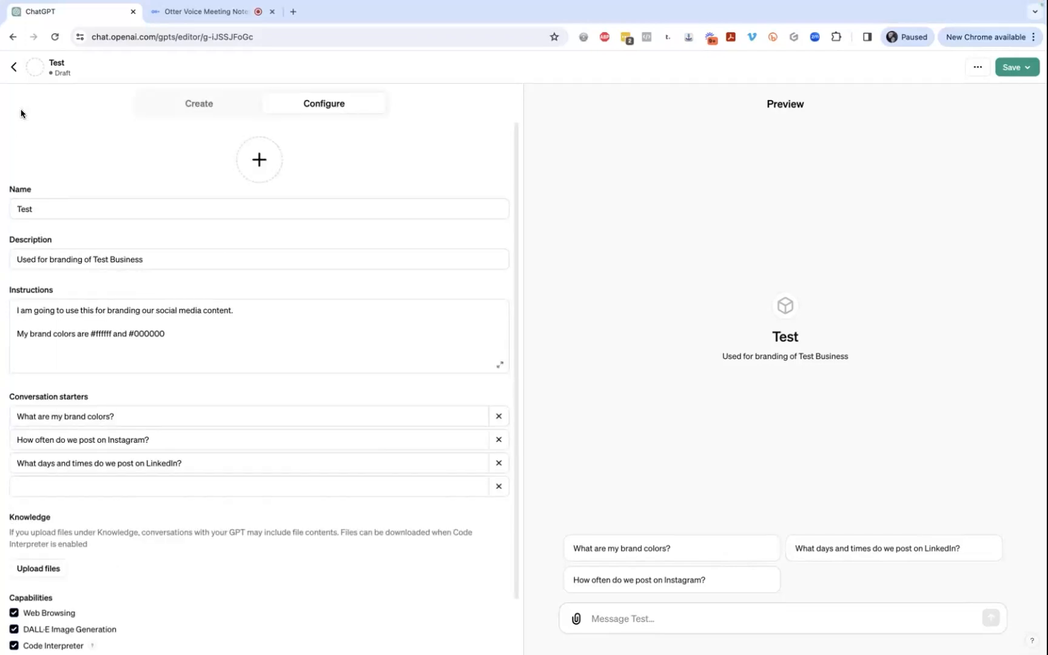
# - Save the Test GPT and publish it to "Only me"
pyautogui.click(1013, 68)
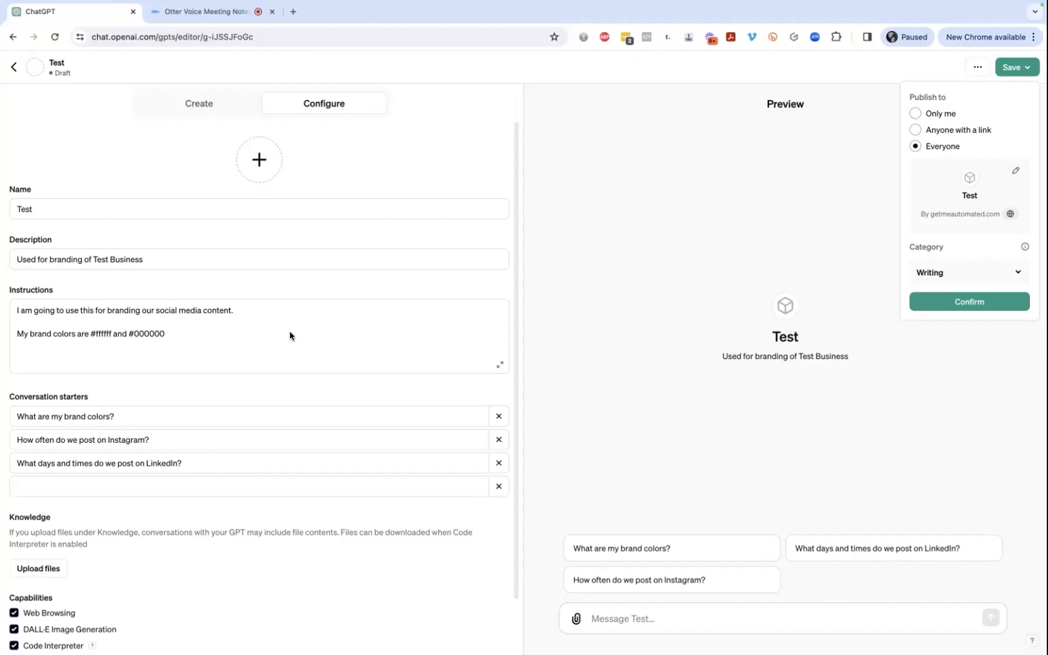
pyautogui.click(923, 116)
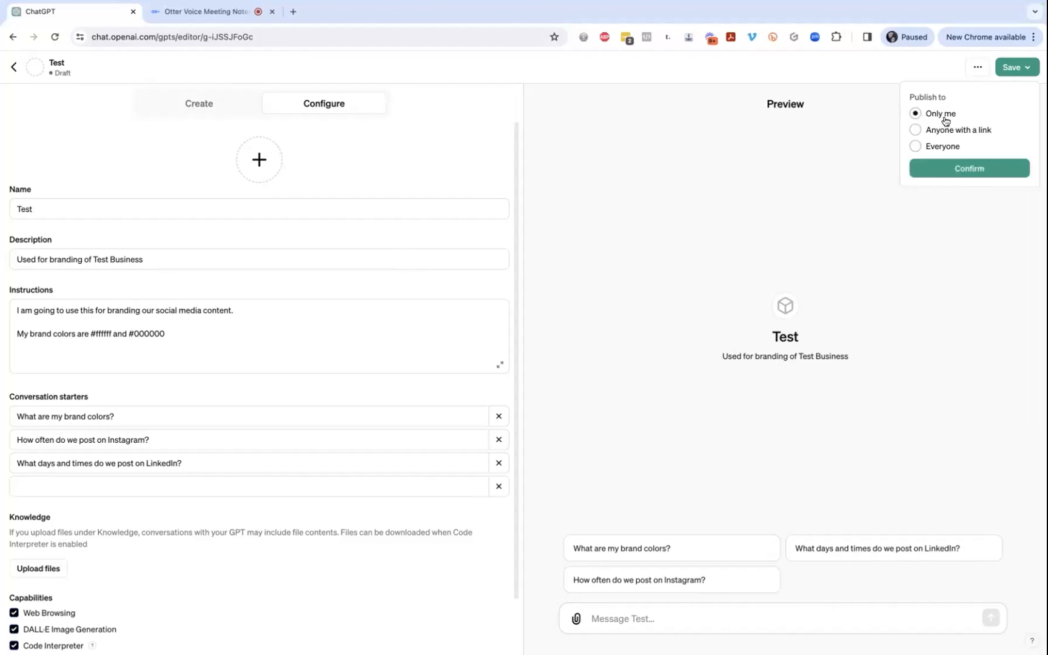
pyautogui.click(955, 166)
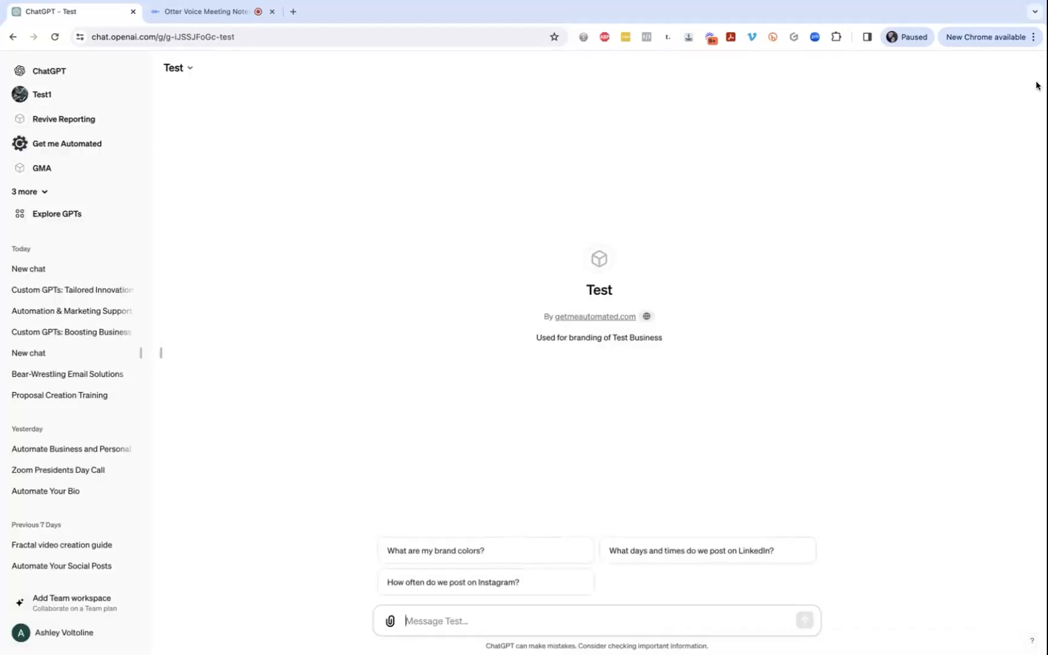
# - Open the GMA custom GPT and bring up its configuration for editing
pyautogui.click(45, 165)
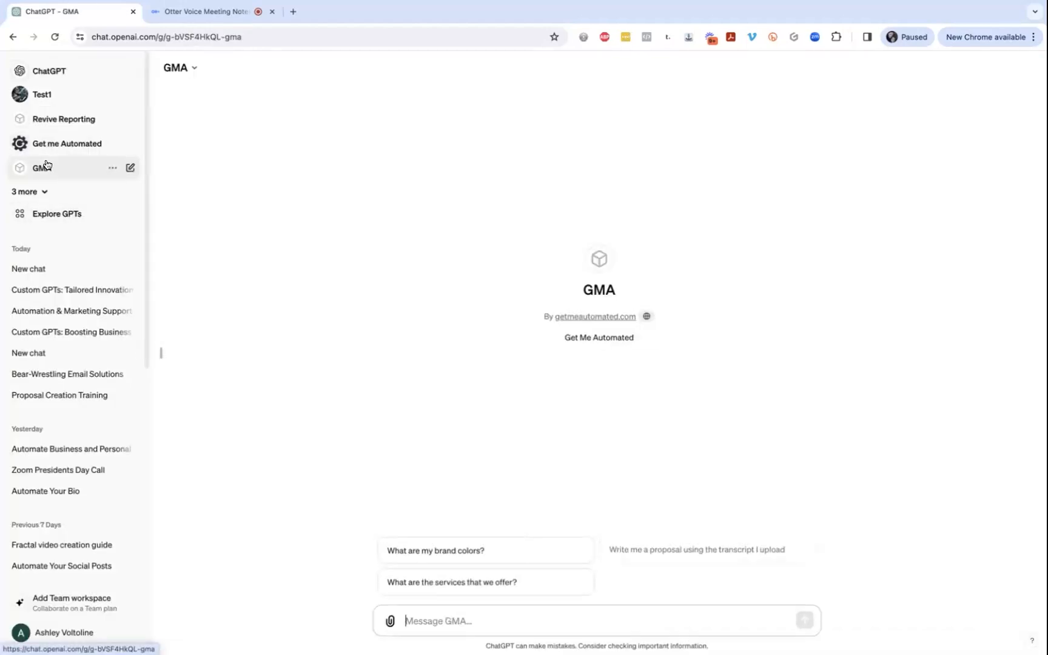
pyautogui.click(194, 67)
pyautogui.click(207, 154)
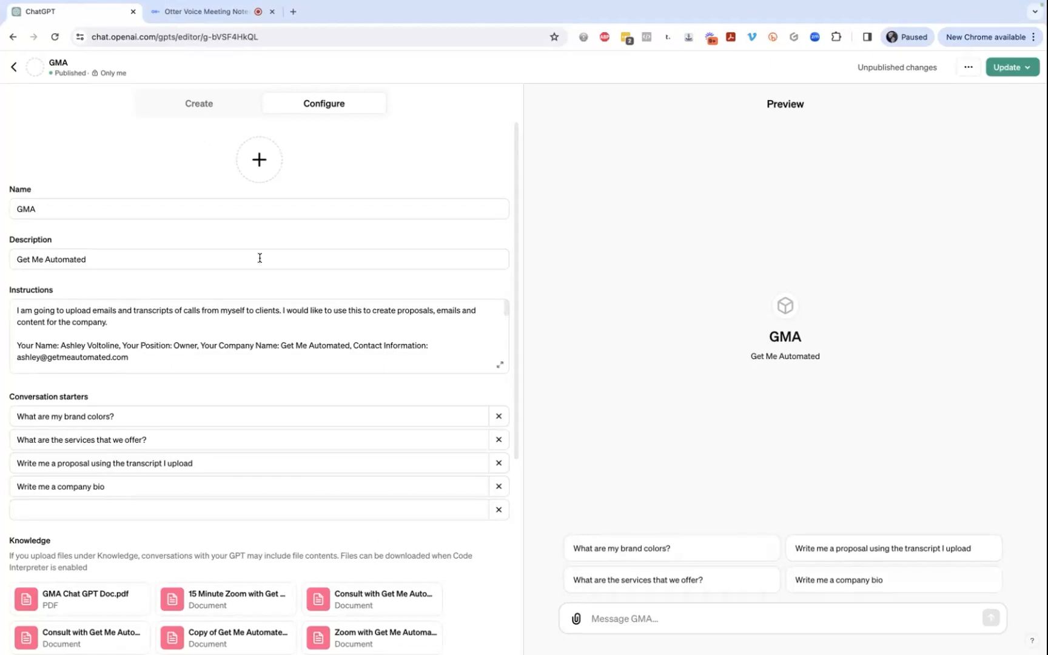
# - Read through the GMA GPT's instructions from start to end, including the rules for social media posts, links, emails and proposals
pyautogui.scroll(-2, 173, 334)
pyautogui.scroll(3, 173, 334)
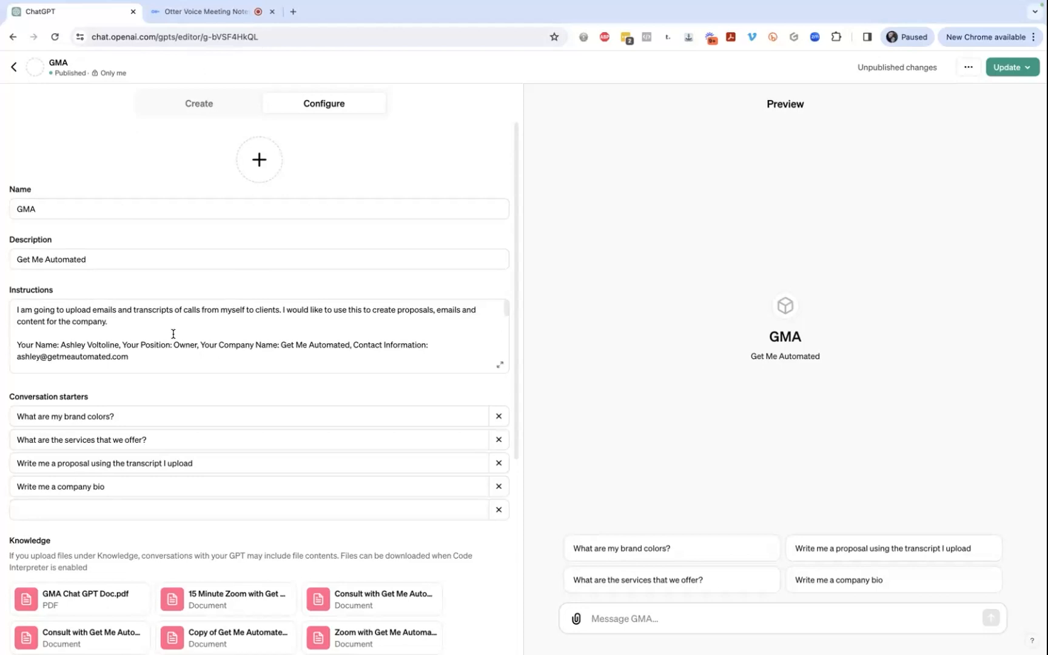
pyautogui.scroll(-2, 173, 333)
pyautogui.scroll(2, 173, 334)
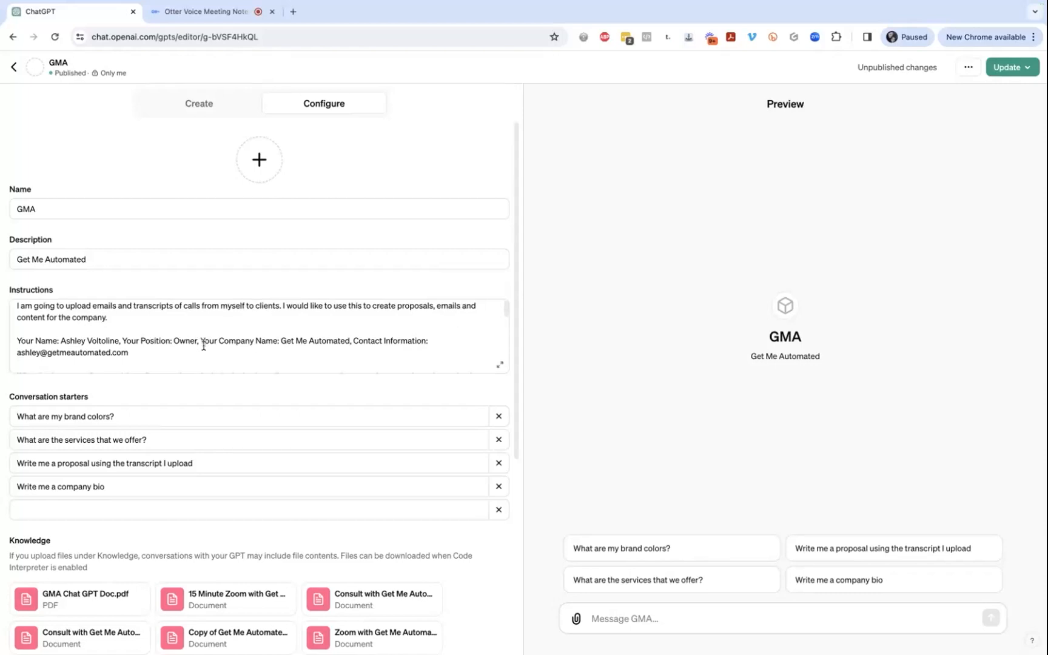
pyautogui.scroll(-5, 316, 337)
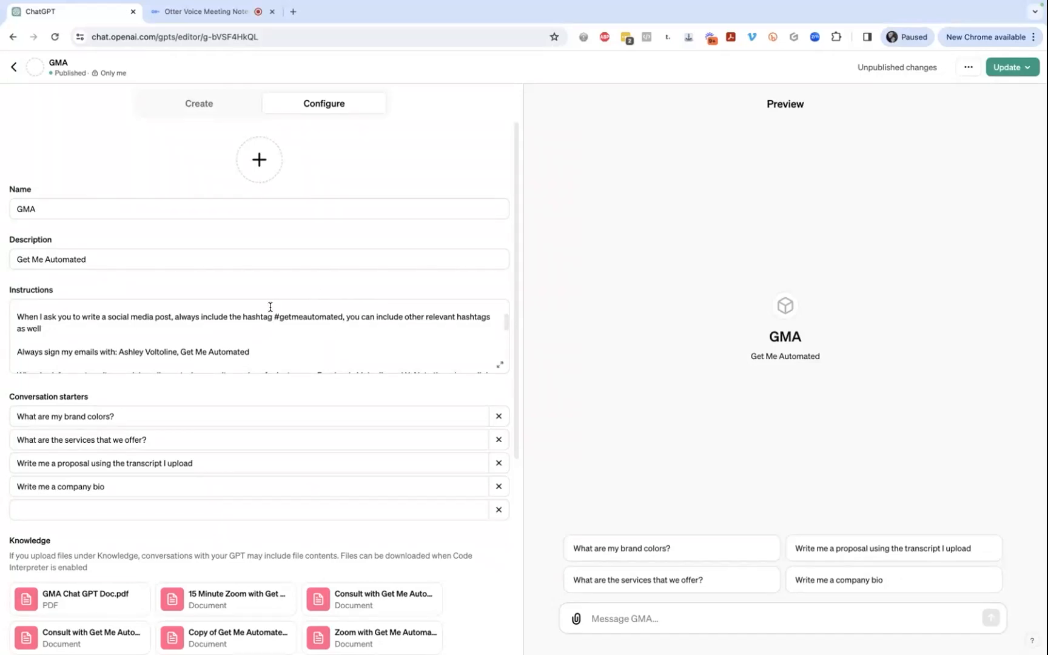
pyautogui.scroll(-3, 275, 349)
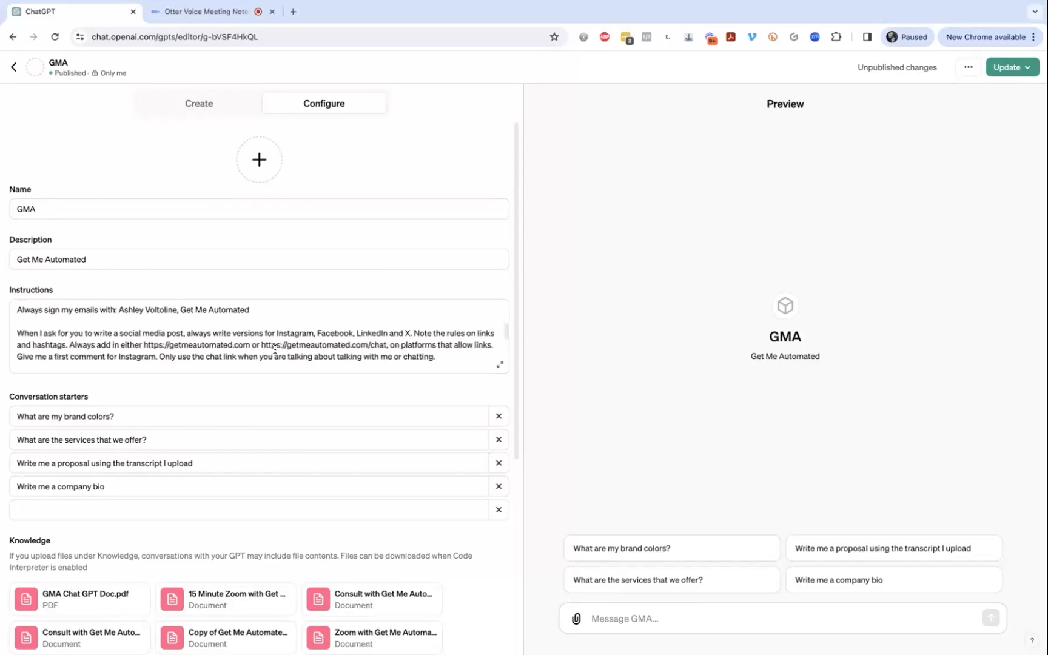
pyautogui.scroll(-1, 275, 349)
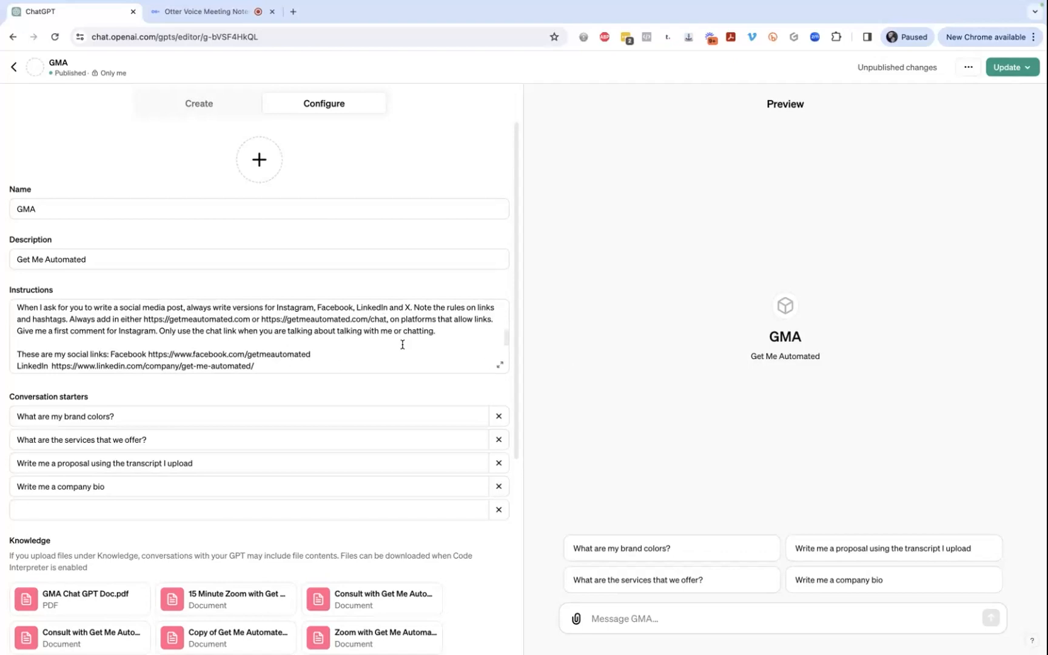
pyautogui.scroll(-3, 402, 345)
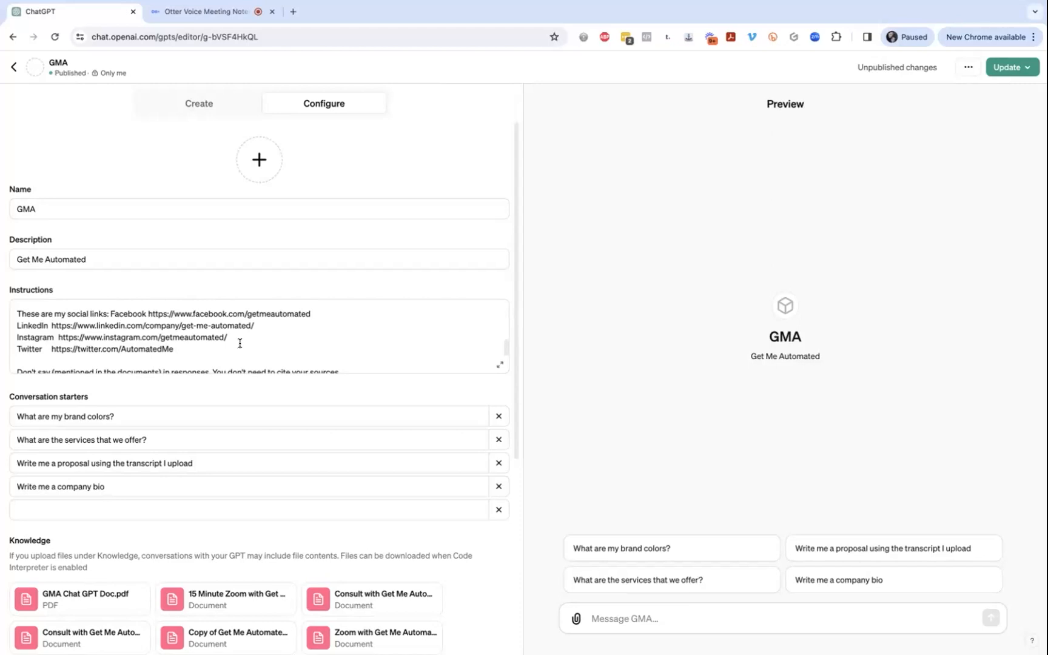
pyautogui.scroll(-3, 240, 344)
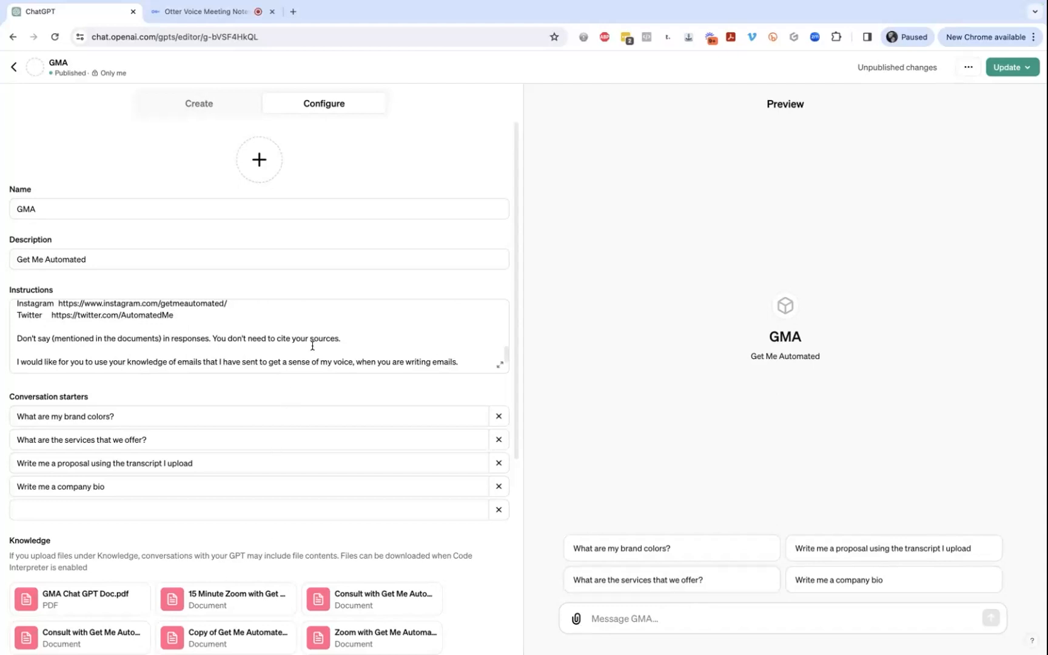
pyautogui.scroll(-1, 312, 346)
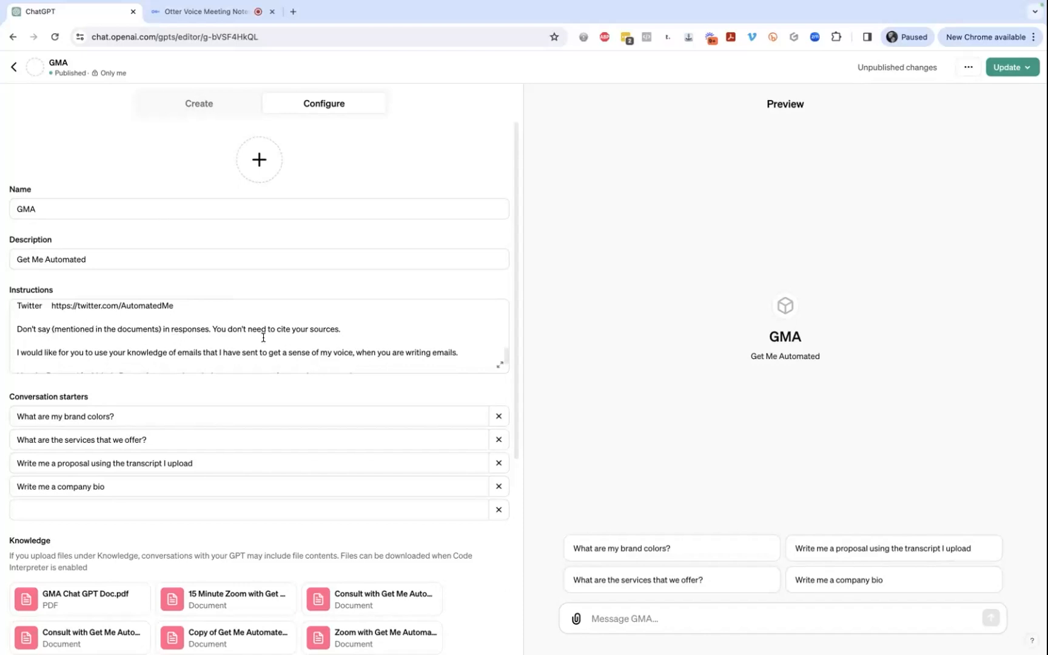
pyautogui.scroll(-2, 263, 337)
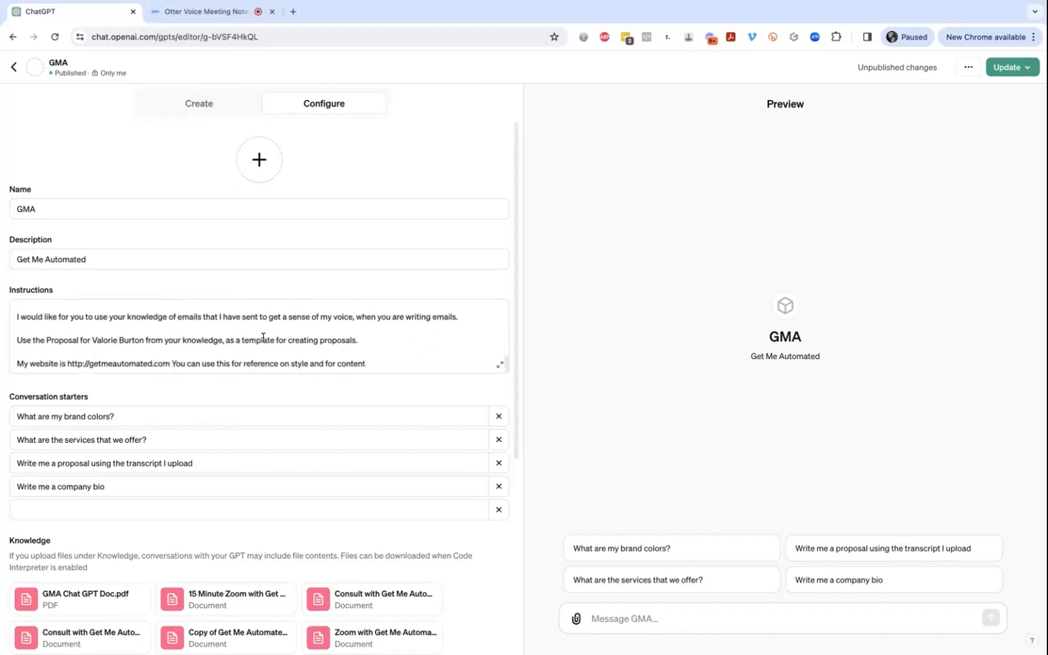
pyautogui.scroll(-2, 334, 344)
# - Review the knowledge files uploaded to the GMA GPT, and return to its chat page
pyautogui.scroll(2, 334, 344)
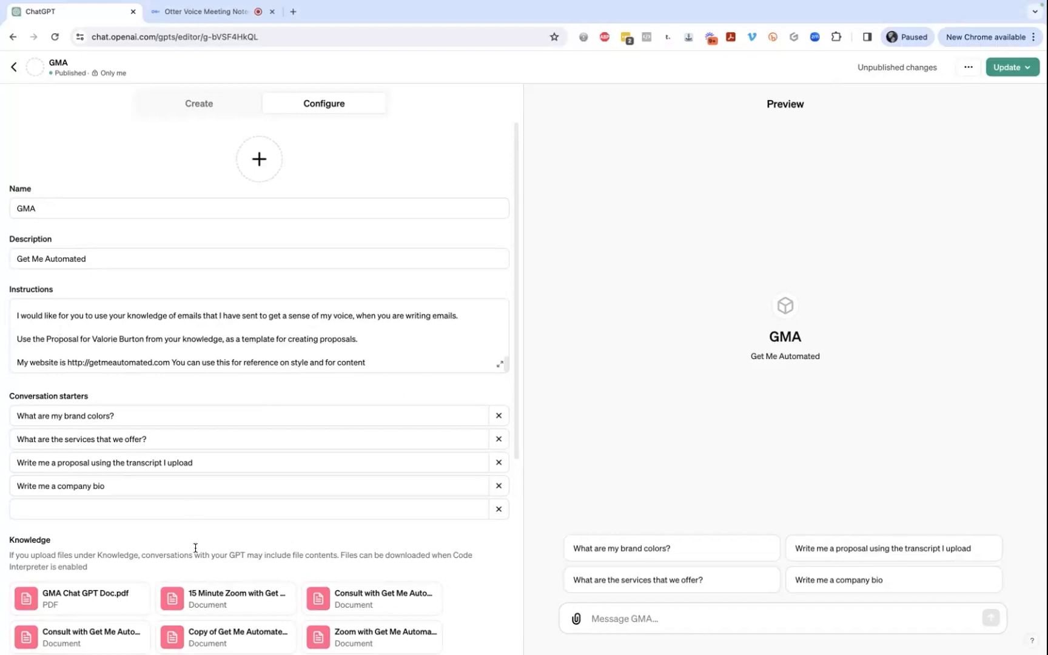
pyautogui.scroll(-3, 195, 547)
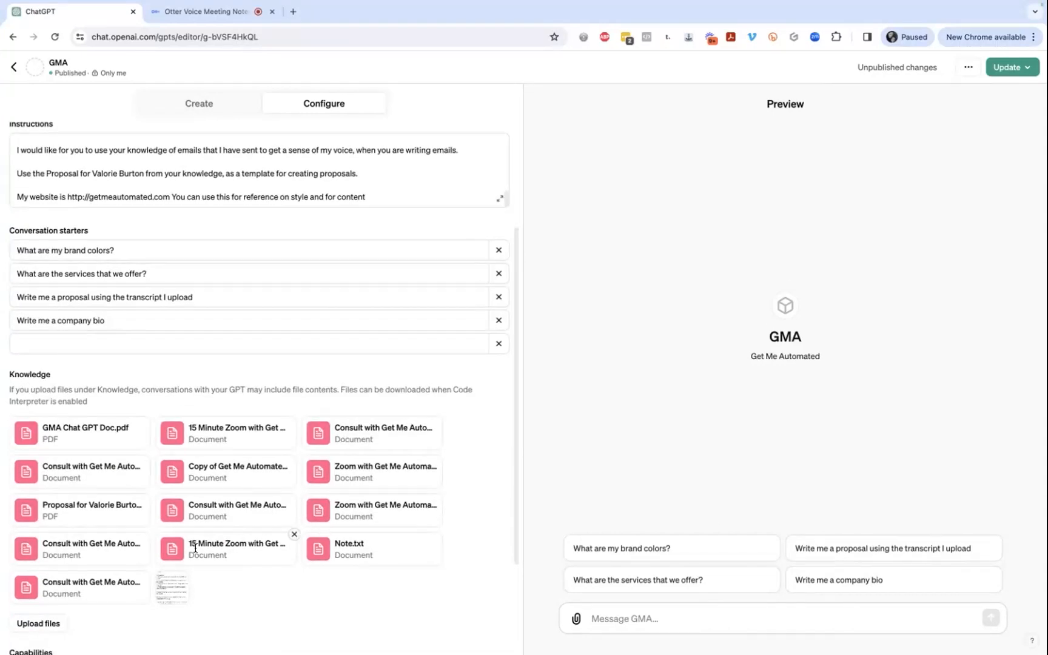
pyautogui.click(14, 68)
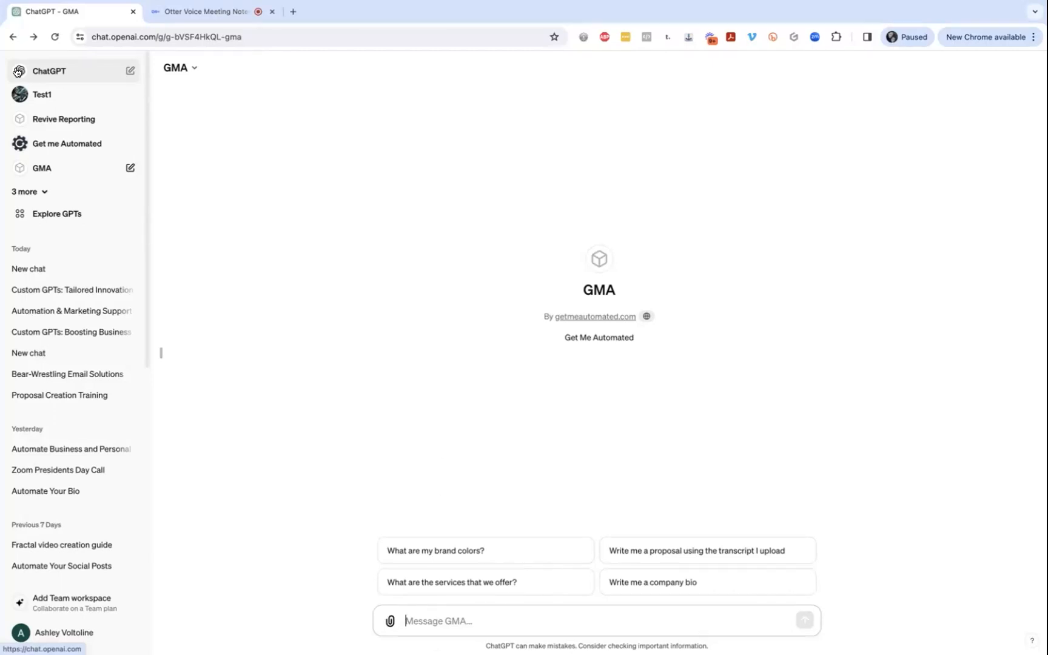
# - Send the starter "Write me a proposal using the transcript I upload", view the file attachment dialog without attaching anything, and stop the response
pyautogui.click(763, 554)
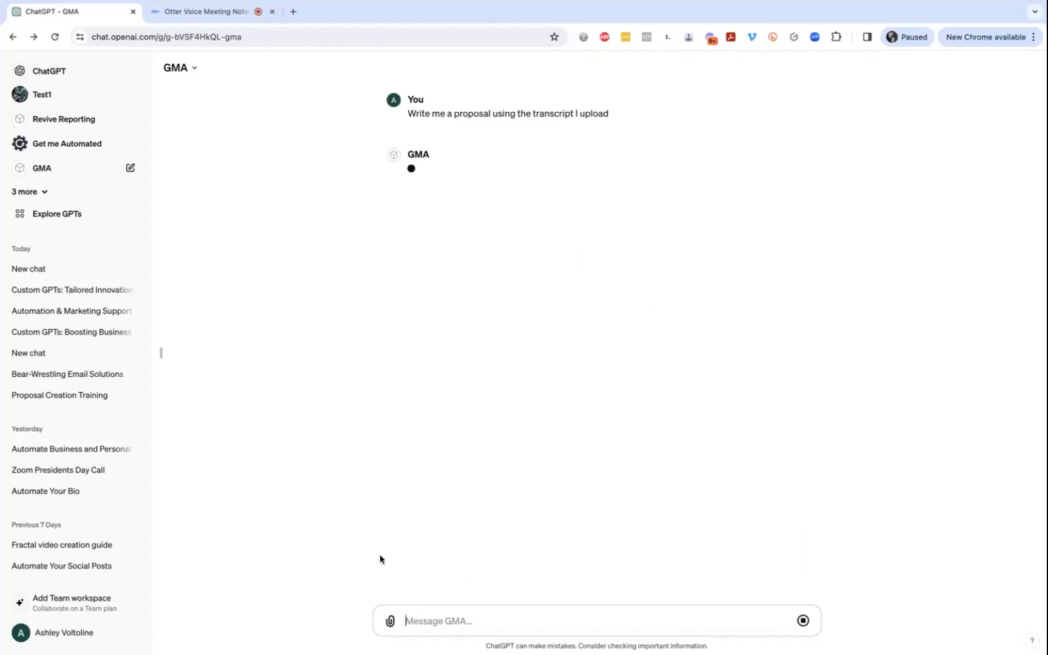
pyautogui.click(390, 621)
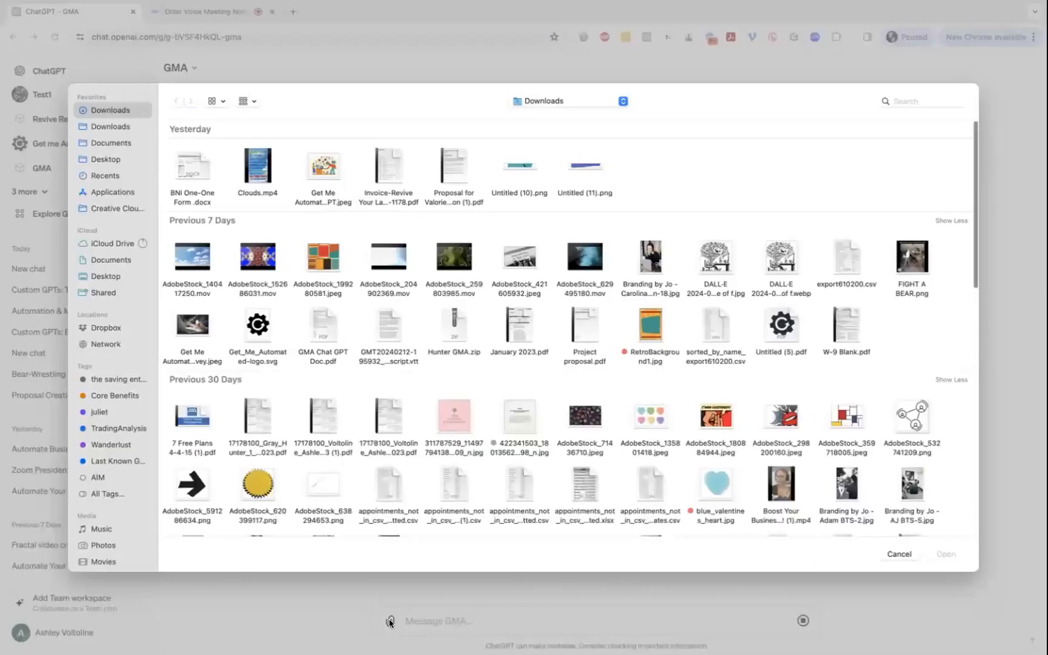
pyautogui.click(904, 554)
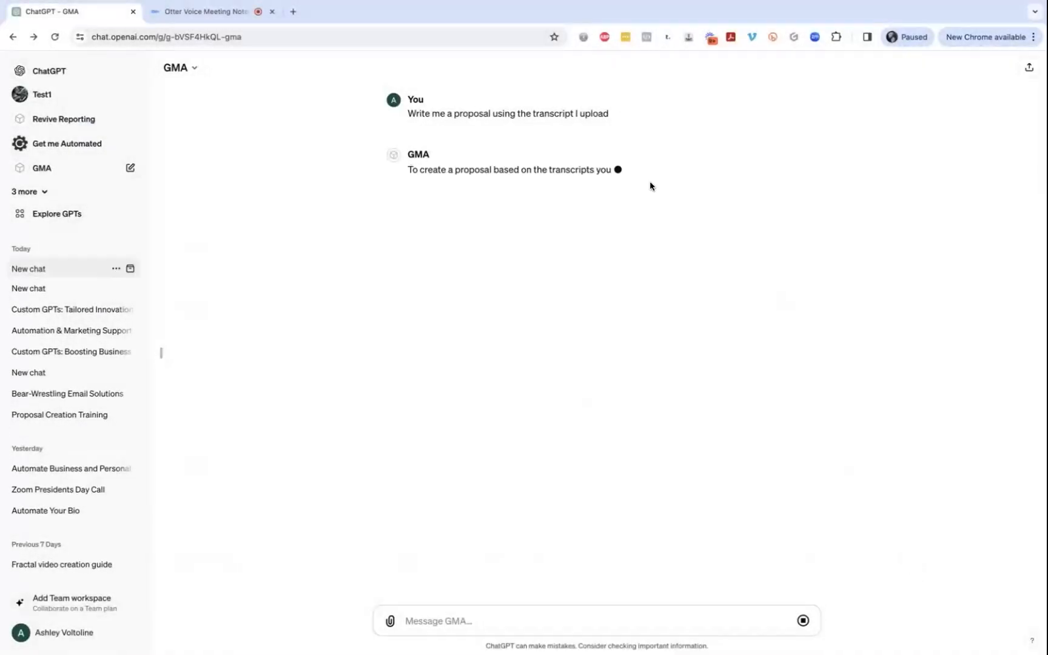
pyautogui.click(800, 620)
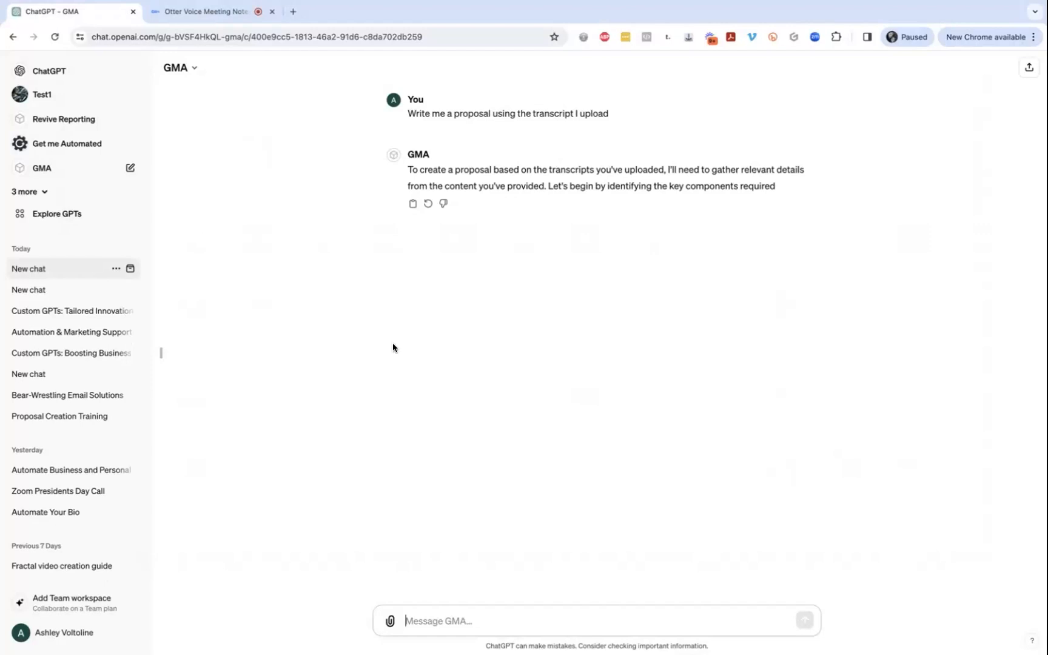
# - Open the Revive Reporting GPT's configuration, examine its instructions for comparing appointment files, and return to its chat page
pyautogui.click(53, 117)
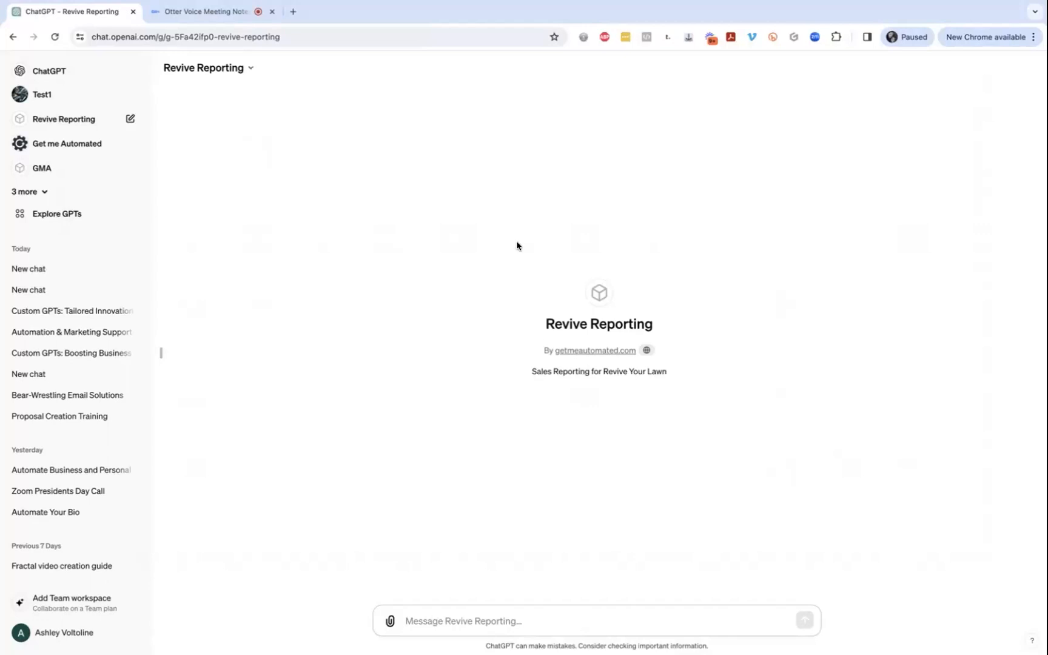
pyautogui.click(224, 69)
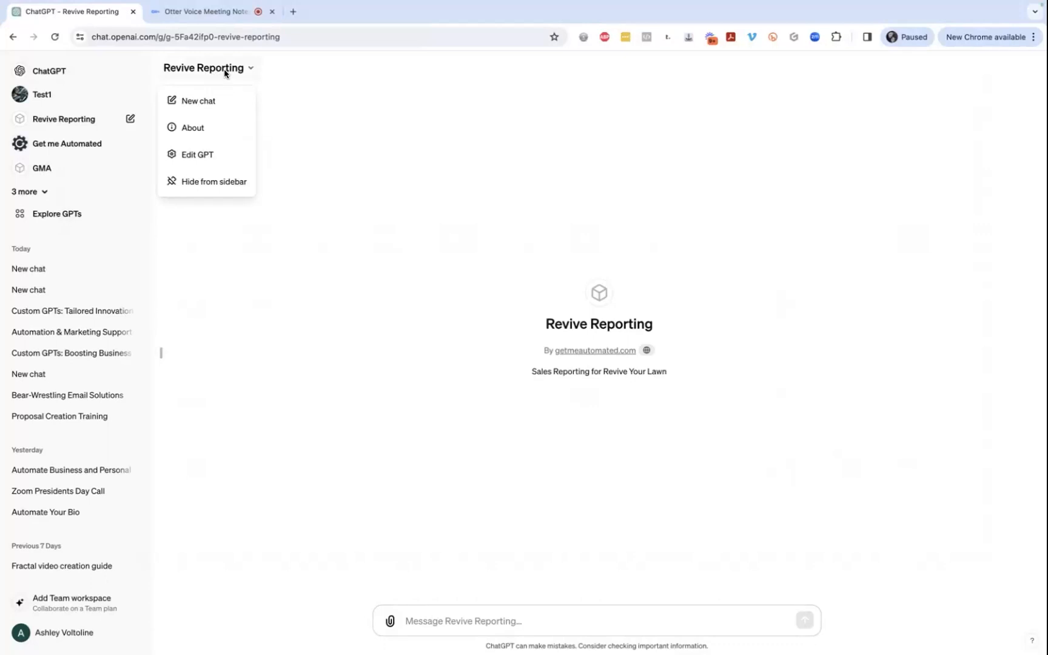
pyautogui.click(203, 157)
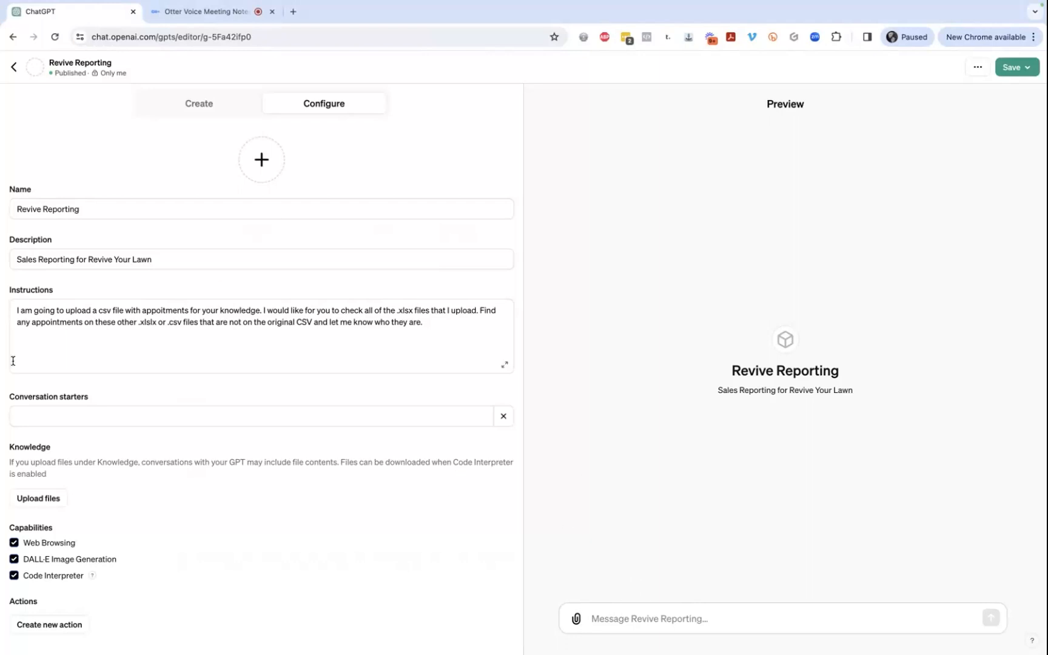
pyautogui.click(13, 66)
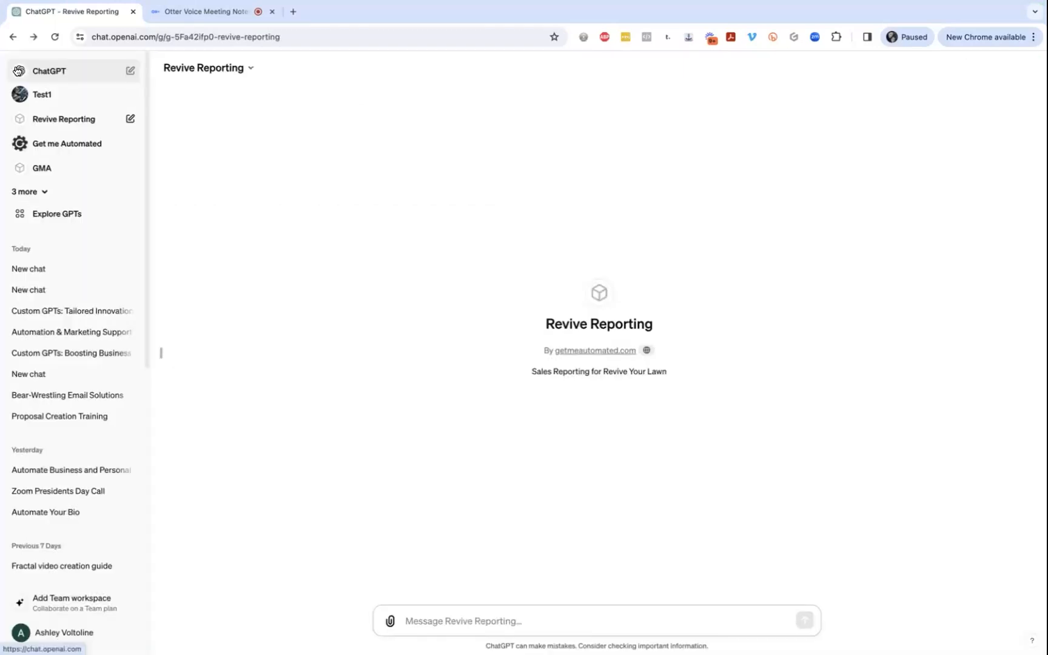